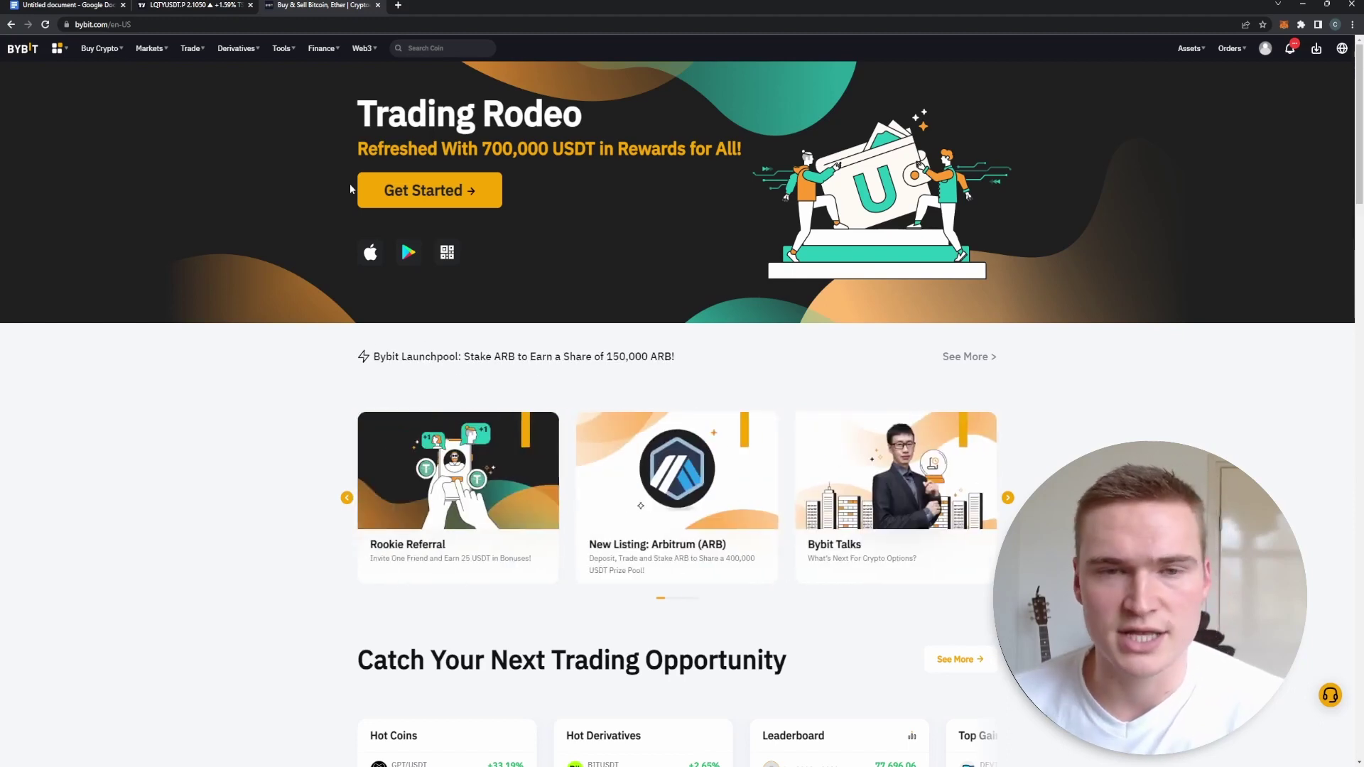
- Review the LQTY/USDT trade signal in Google Docs and its chart in TradingView
left_click(57, 5)
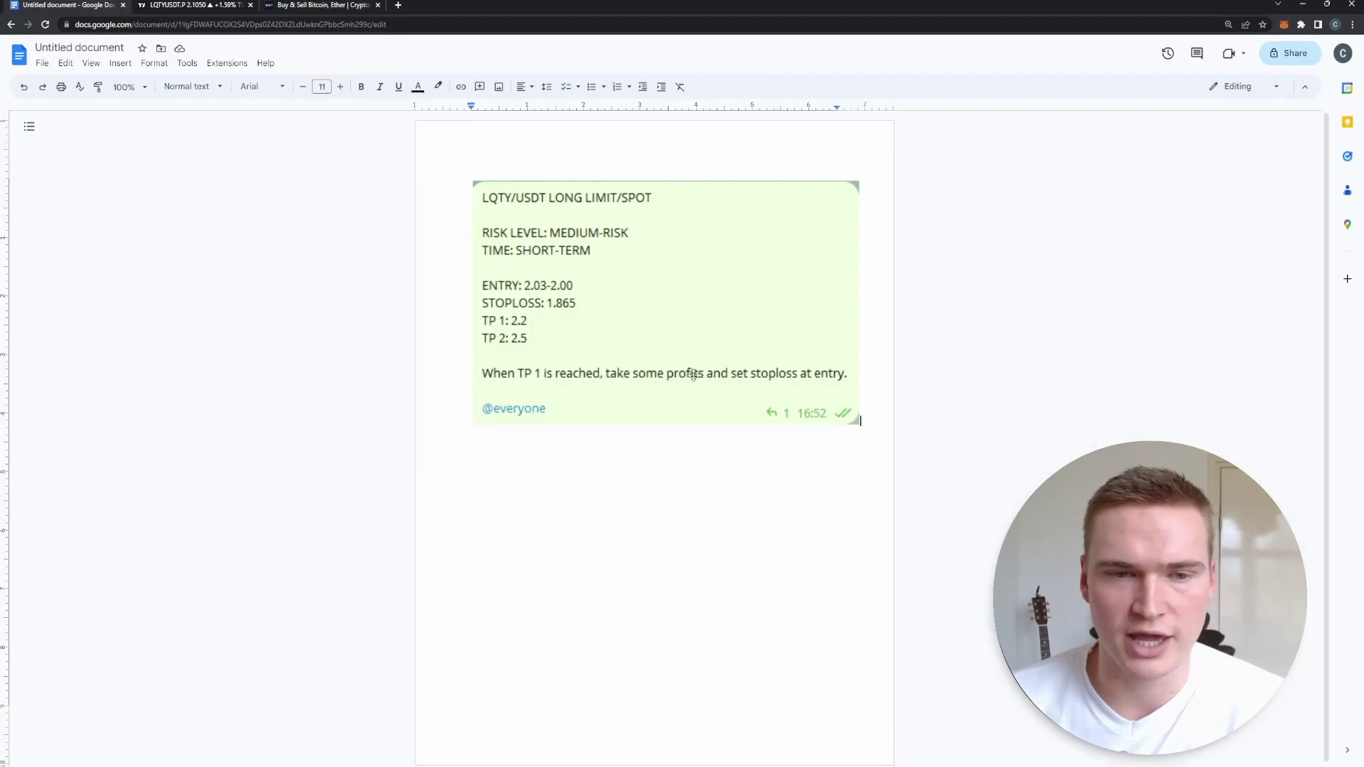
left_click(206, 5)
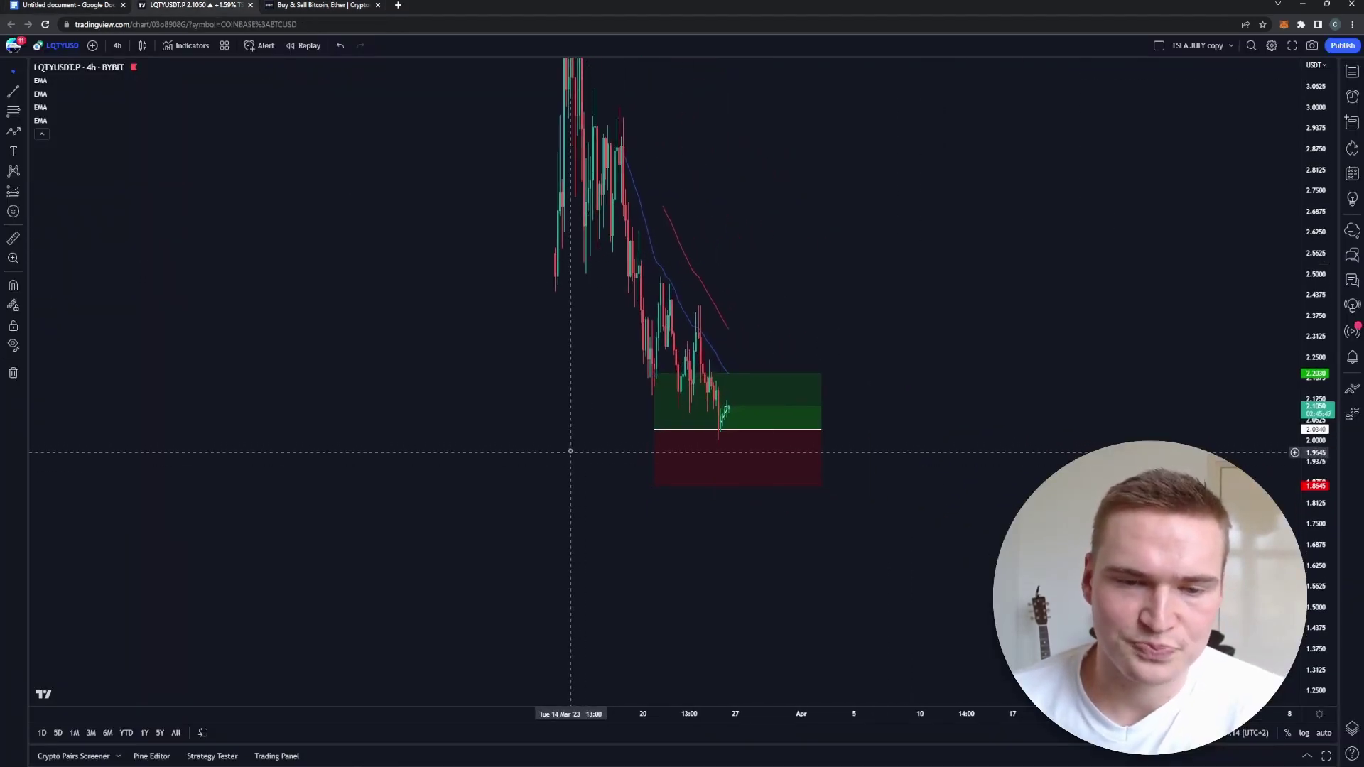
left_click(66, 5)
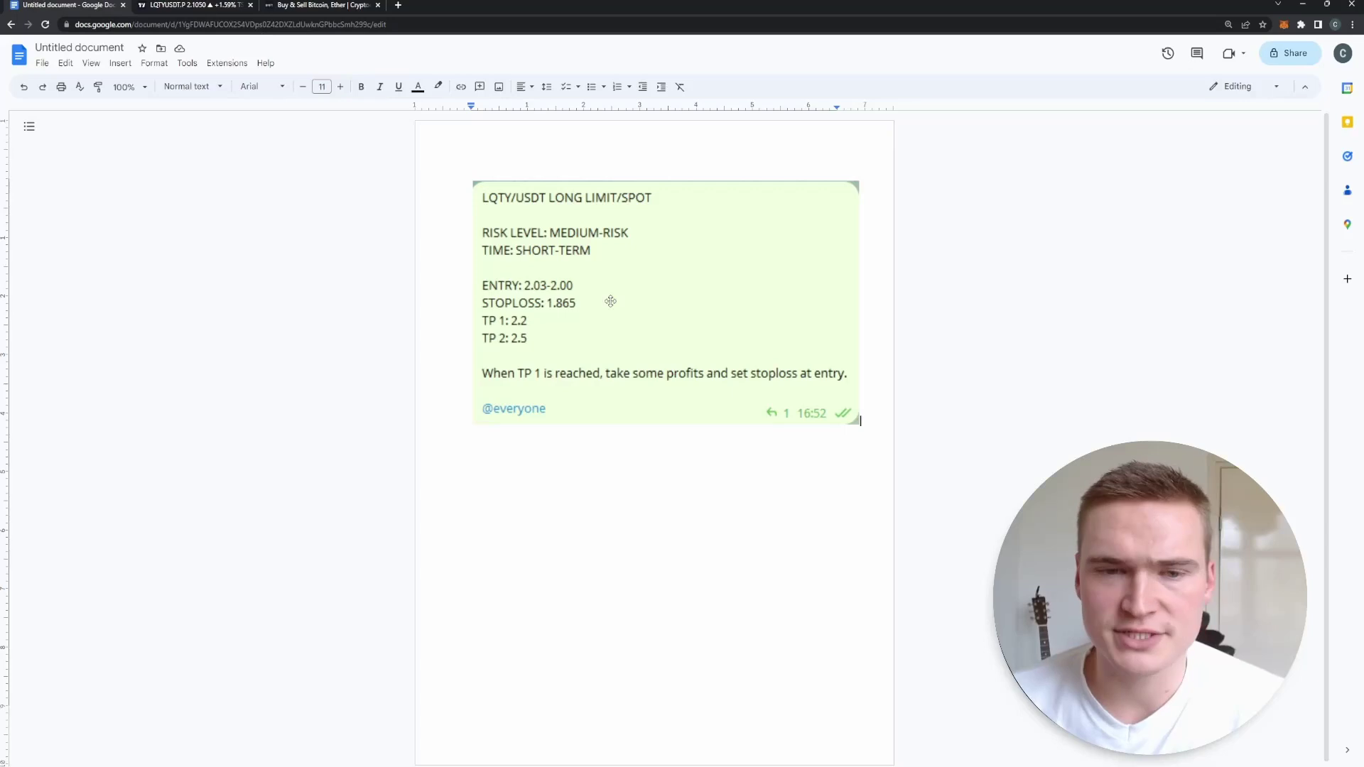
- Switch to Bybit and open the USDT Perpetual derivatives trading page
left_click(328, 5)
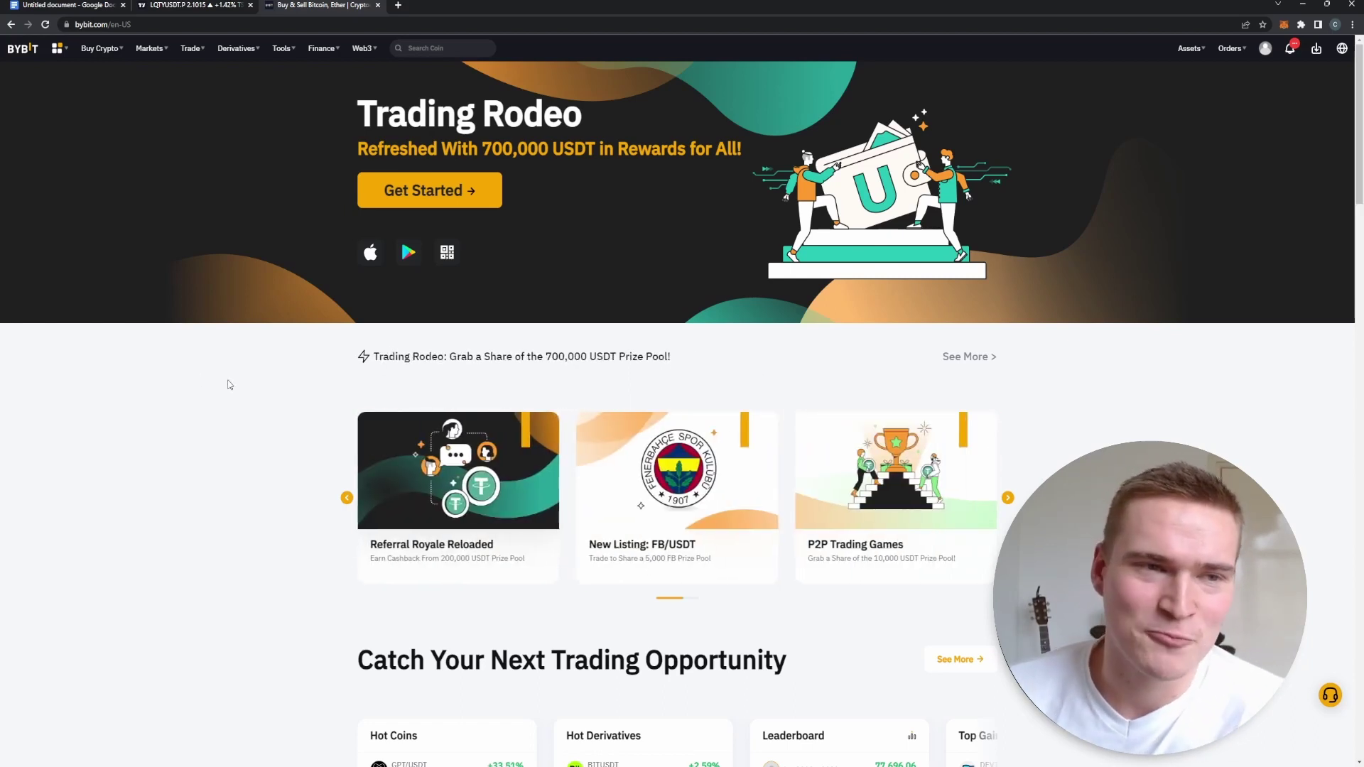
mouse_move(191, 50)
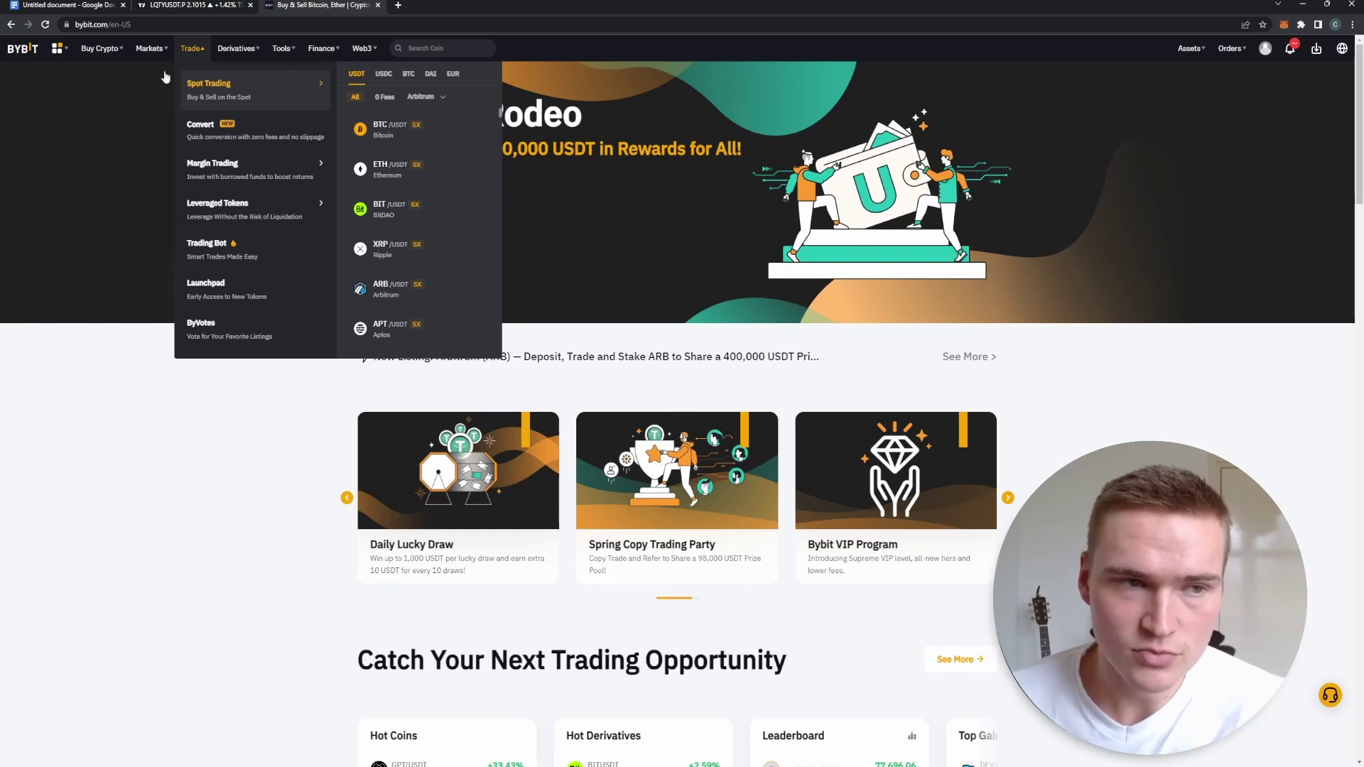
mouse_move(247, 64)
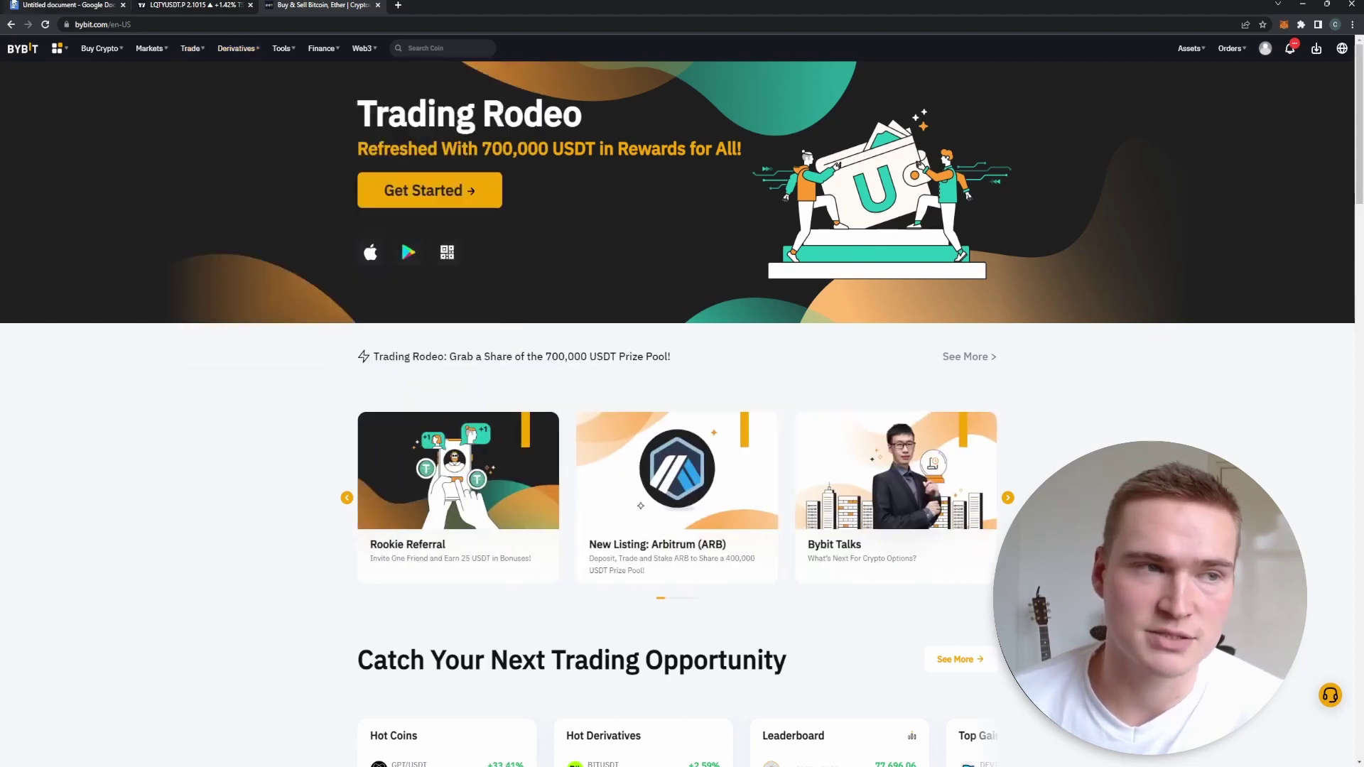
left_click(67, 5)
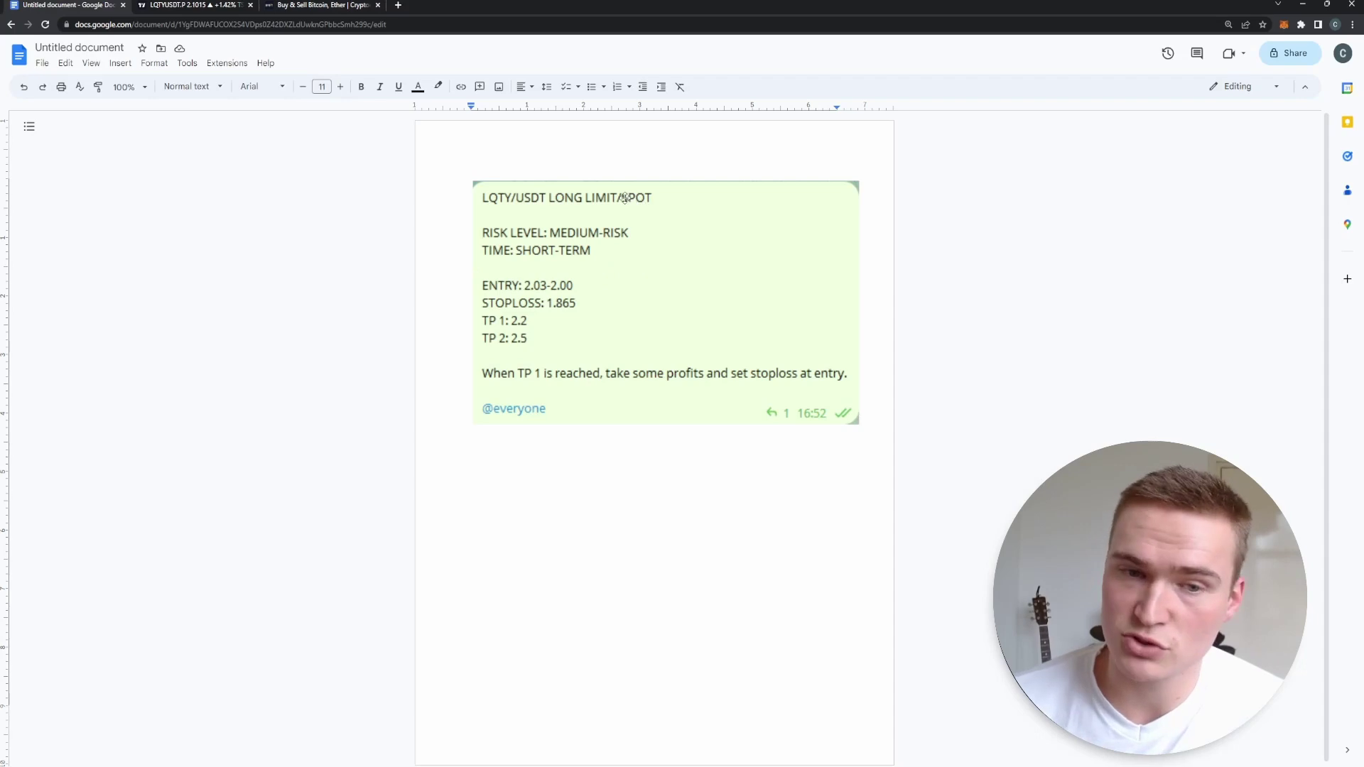
left_click(322, 5)
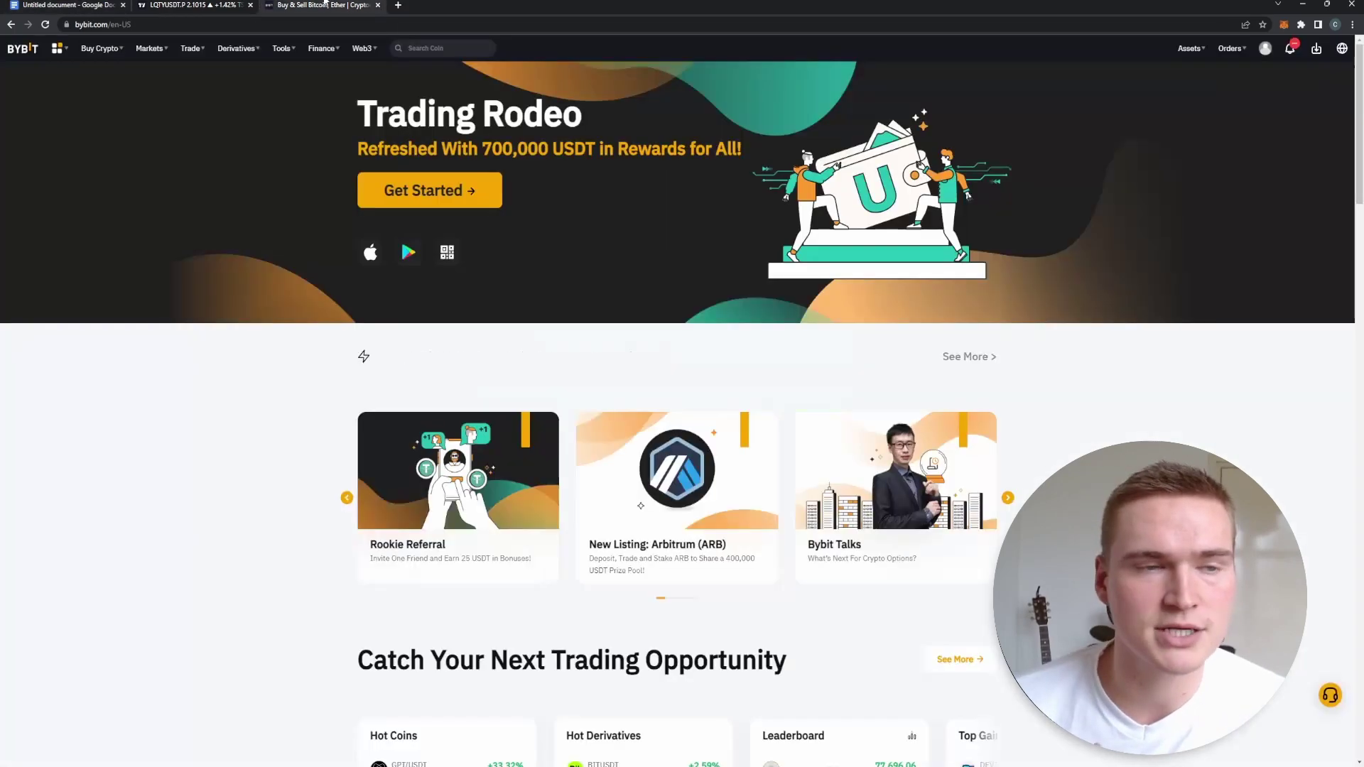
mouse_move(240, 47)
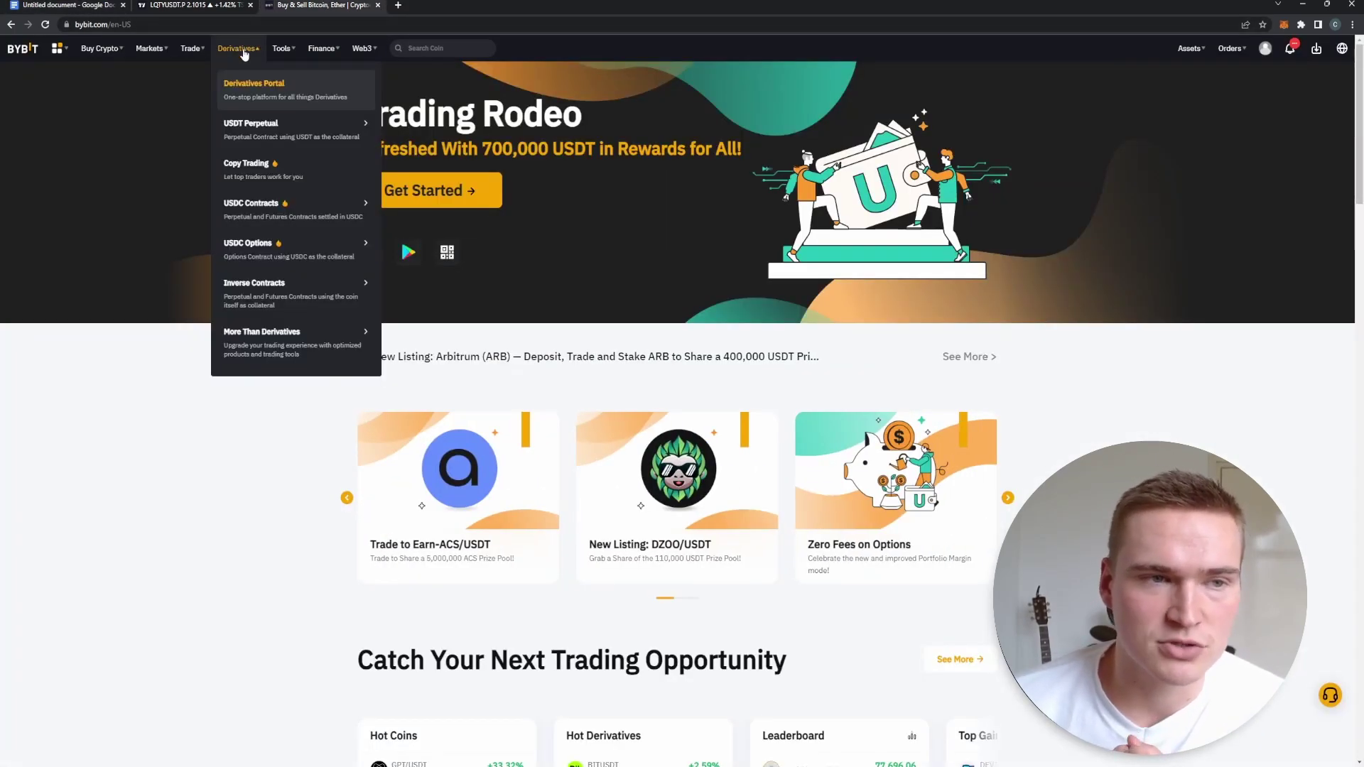
mouse_move(257, 133)
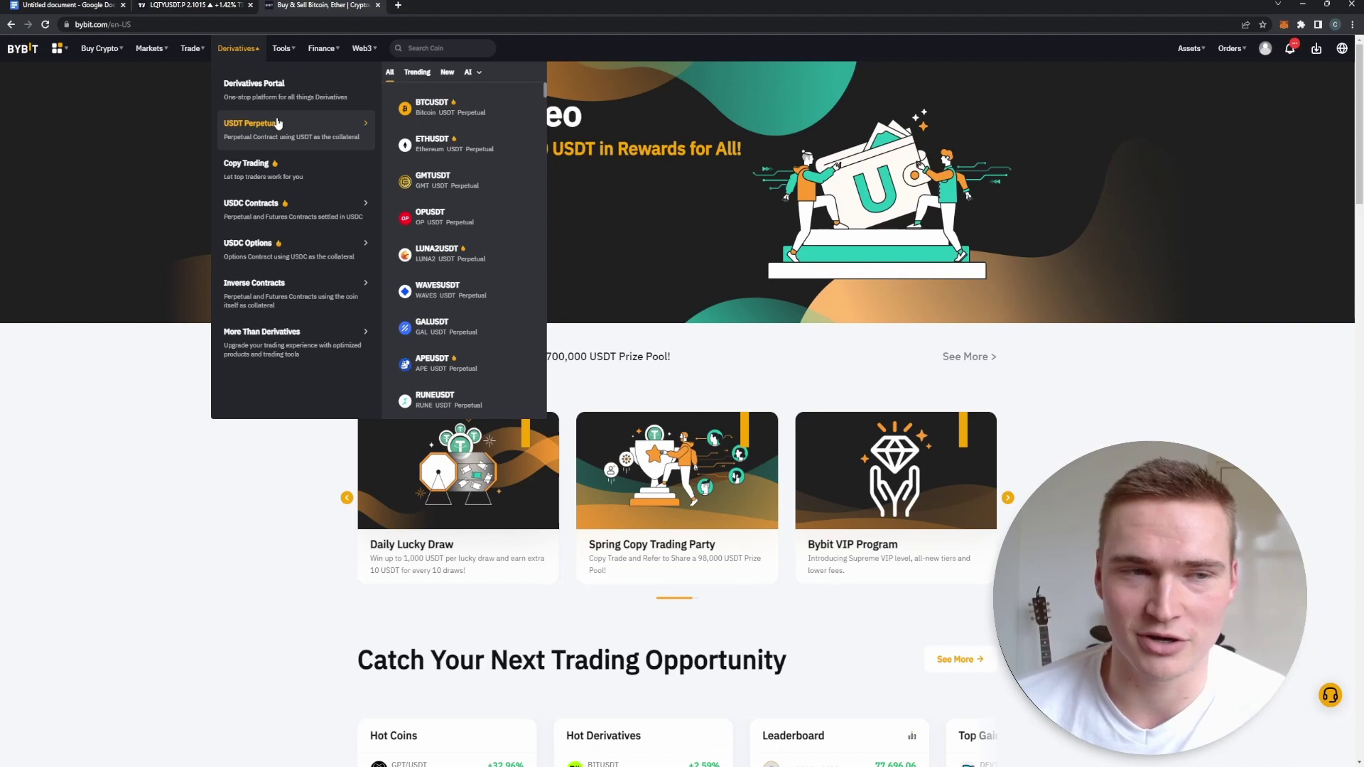
left_click(276, 123)
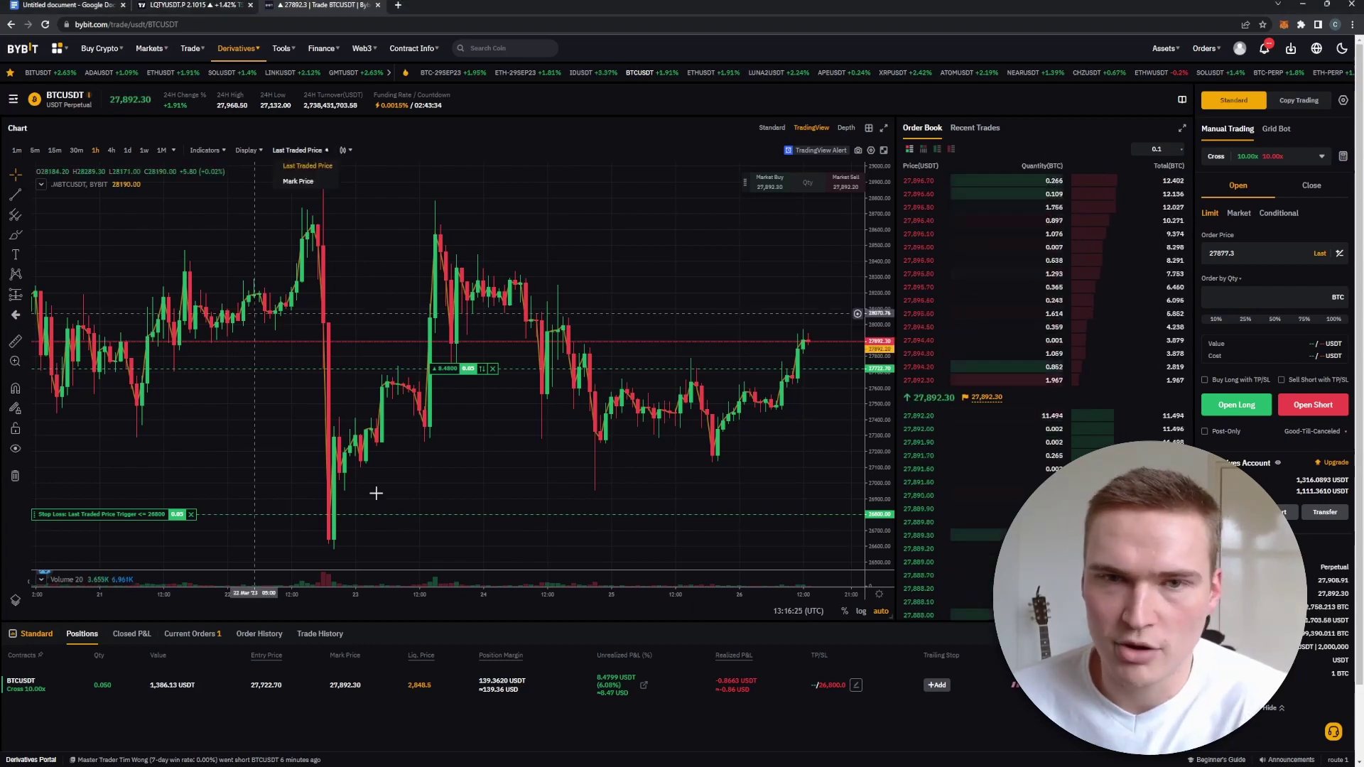
- Search the contracts for LQTY and open the LQTYUSDT perpetual, checking the pair against the signal in Google Docs
left_click(66, 98)
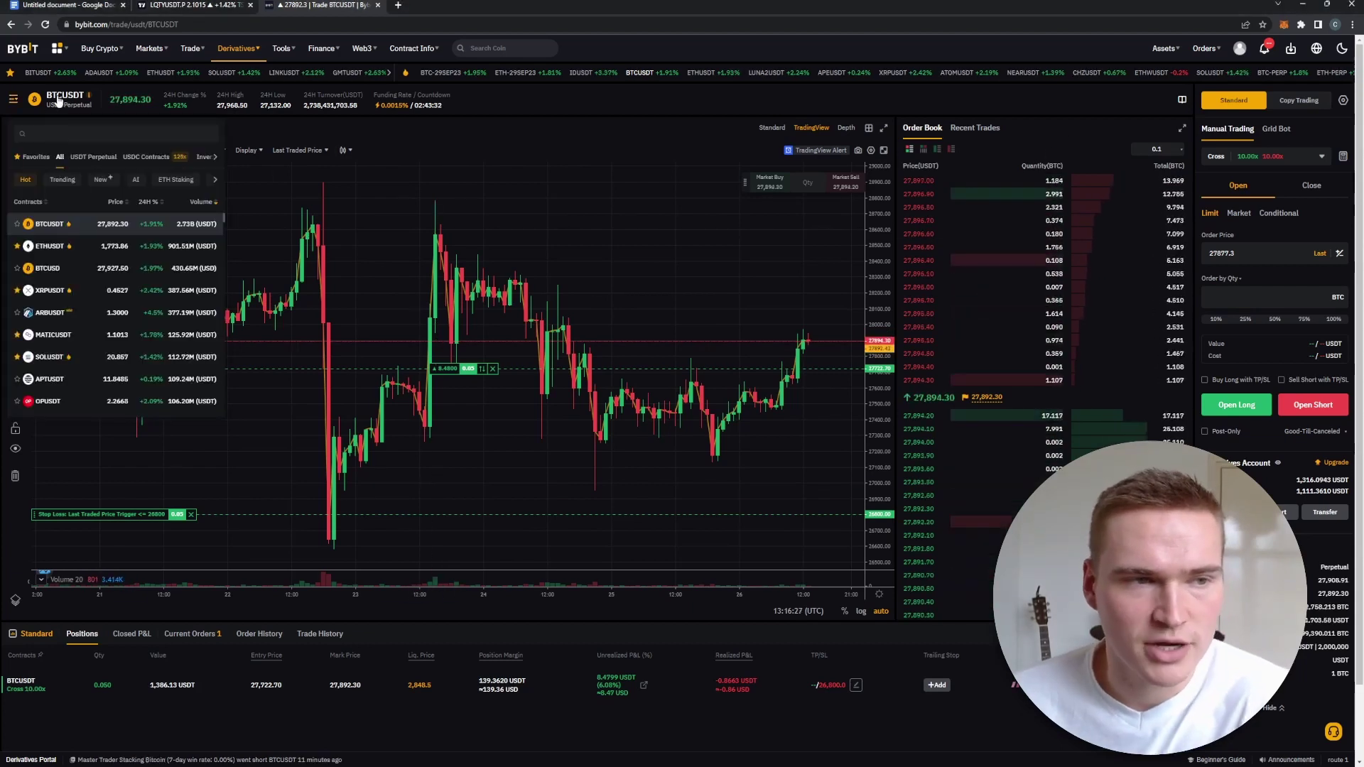
left_click(78, 134)
type("LQTY")
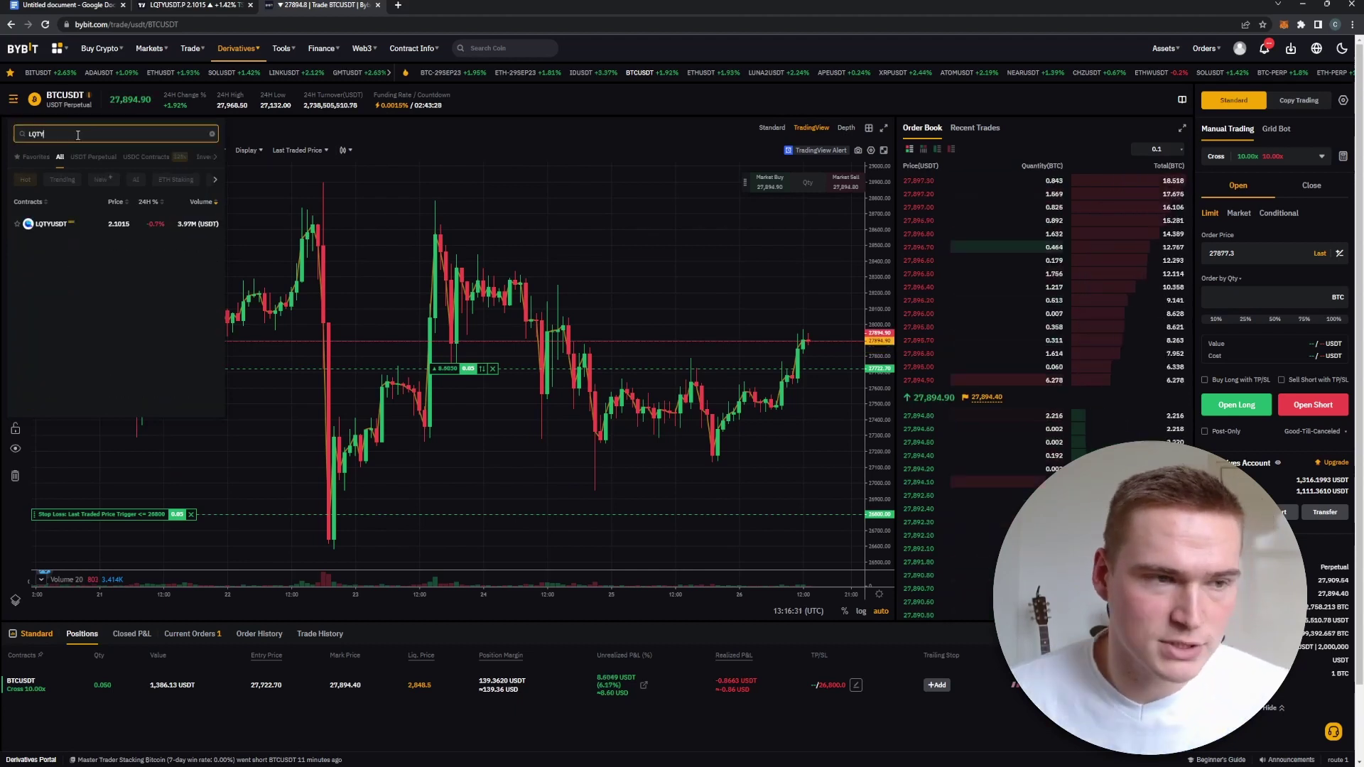
left_click(71, 224)
left_click(47, 5)
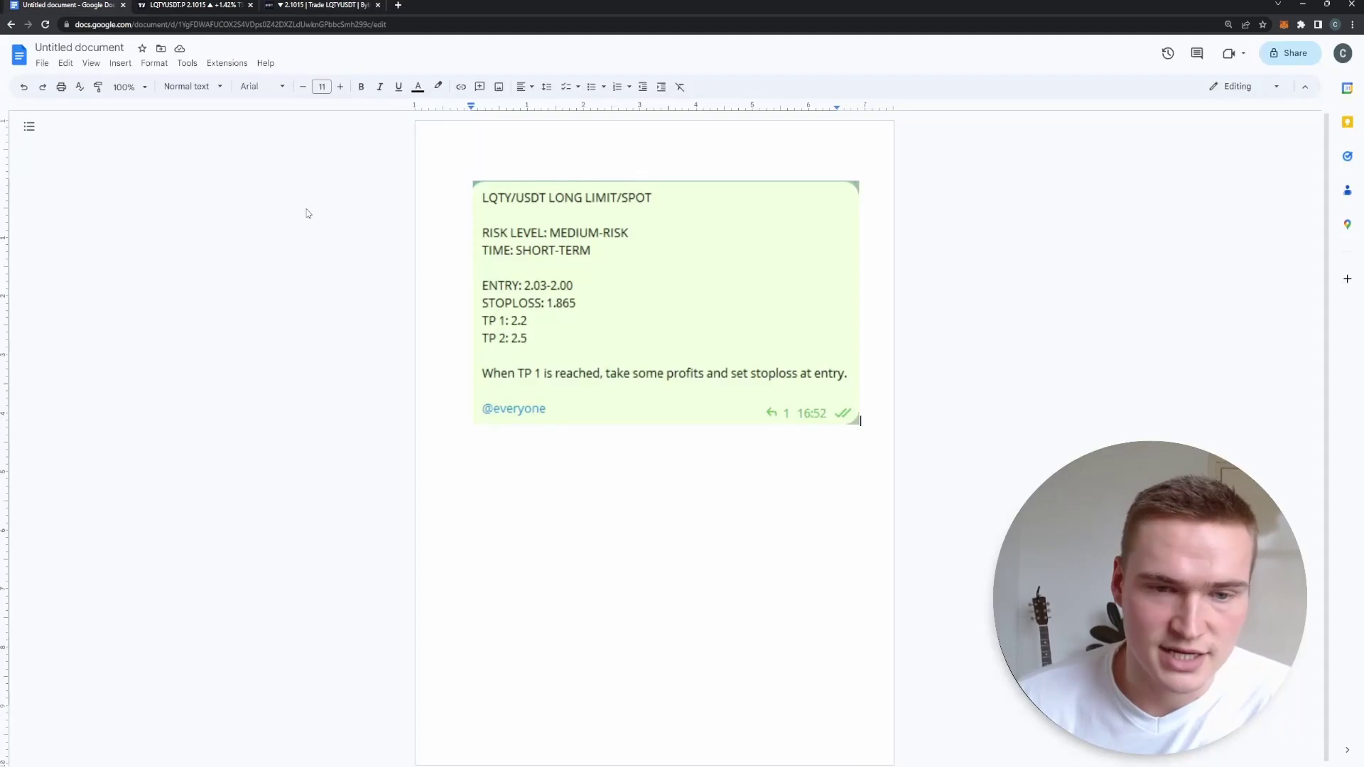
left_click(334, 4)
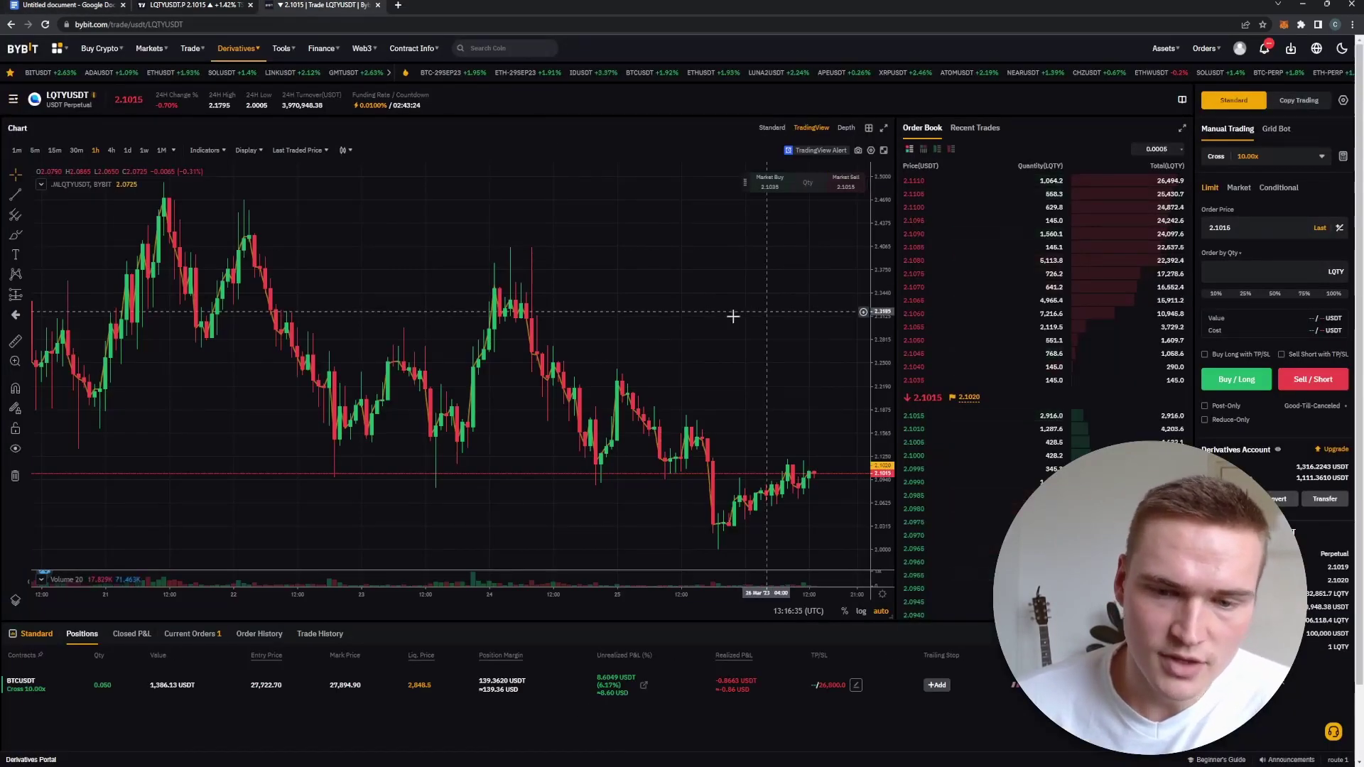
left_click(883, 129)
left_click(1182, 130)
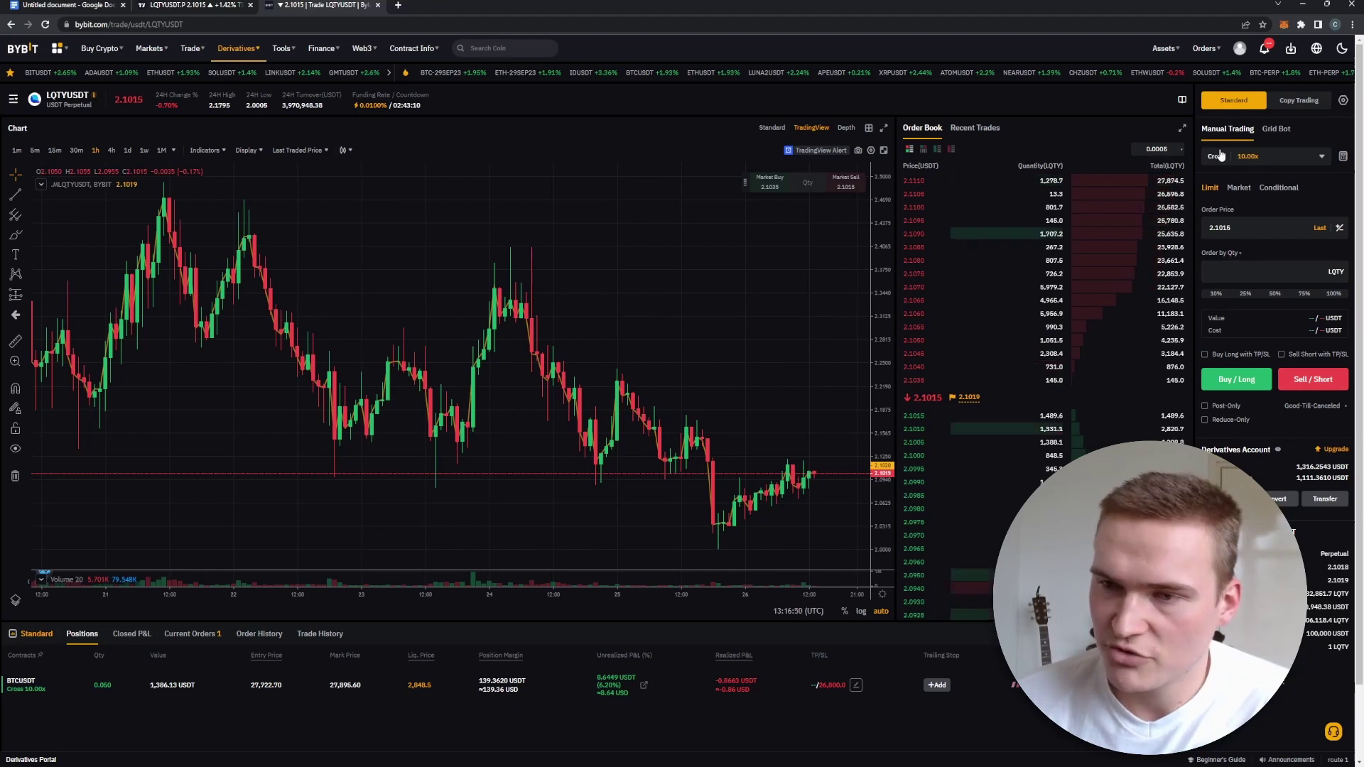
- Examine the margin mode options and leverage slider for LQTYUSDT without applying a change
mouse_move(1255, 162)
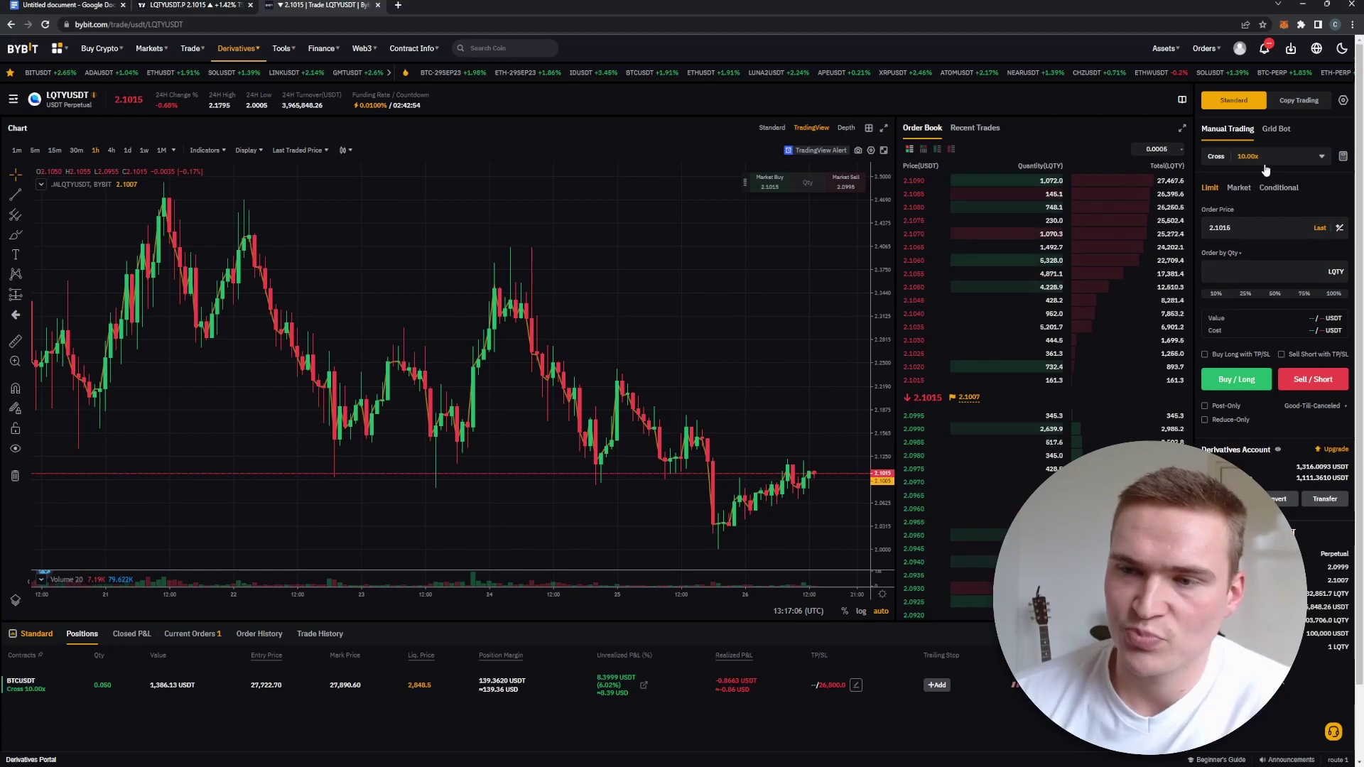
left_click(1261, 157)
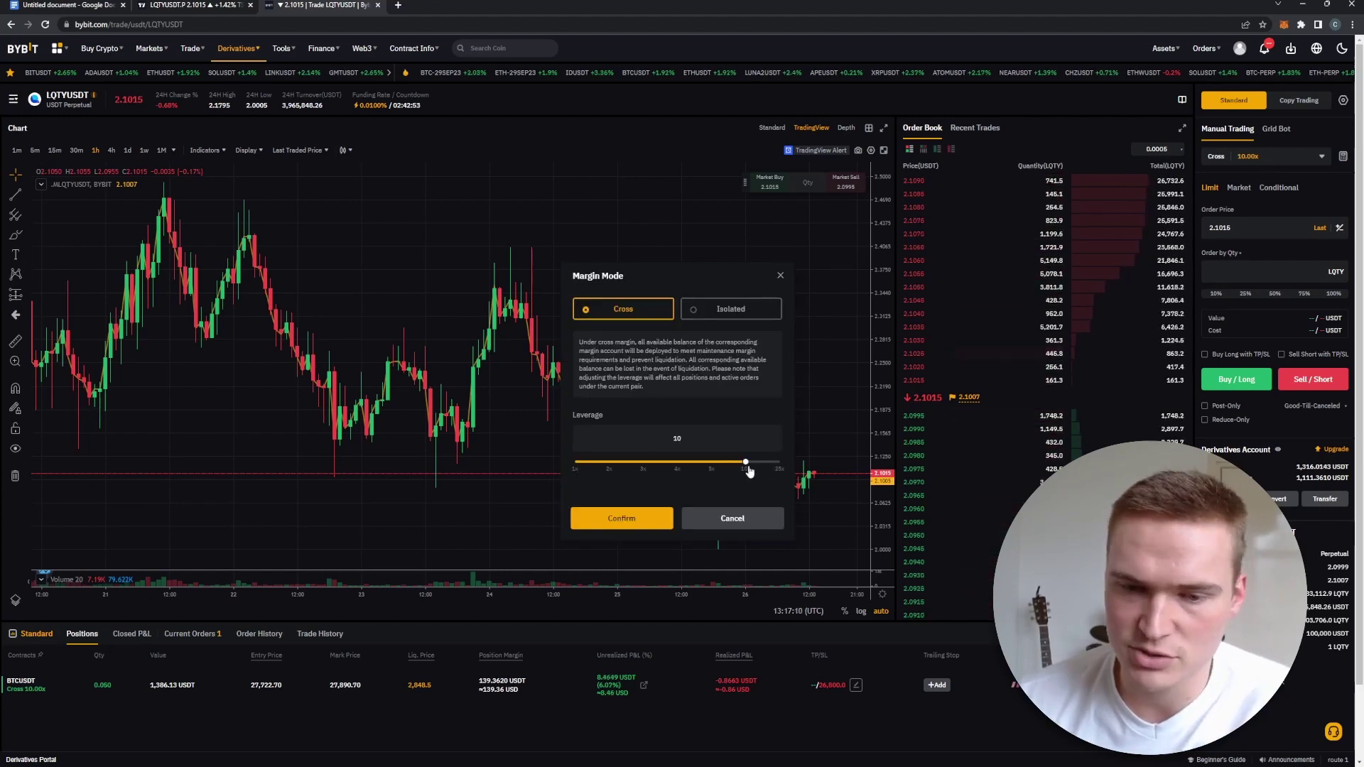
mouse_move(745, 465)
left_mouse_down()
mouse_move(787, 462)
mouse_move(745, 468)
left_mouse_up()
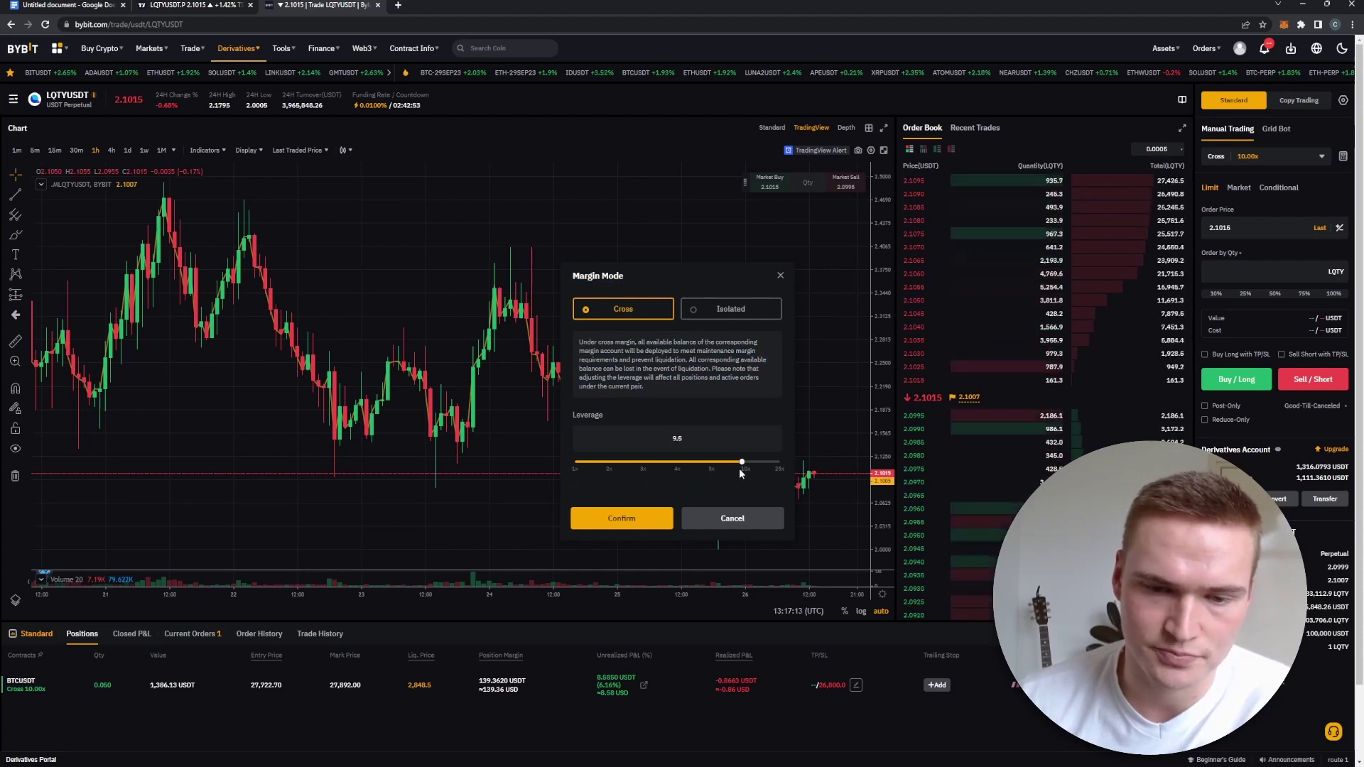
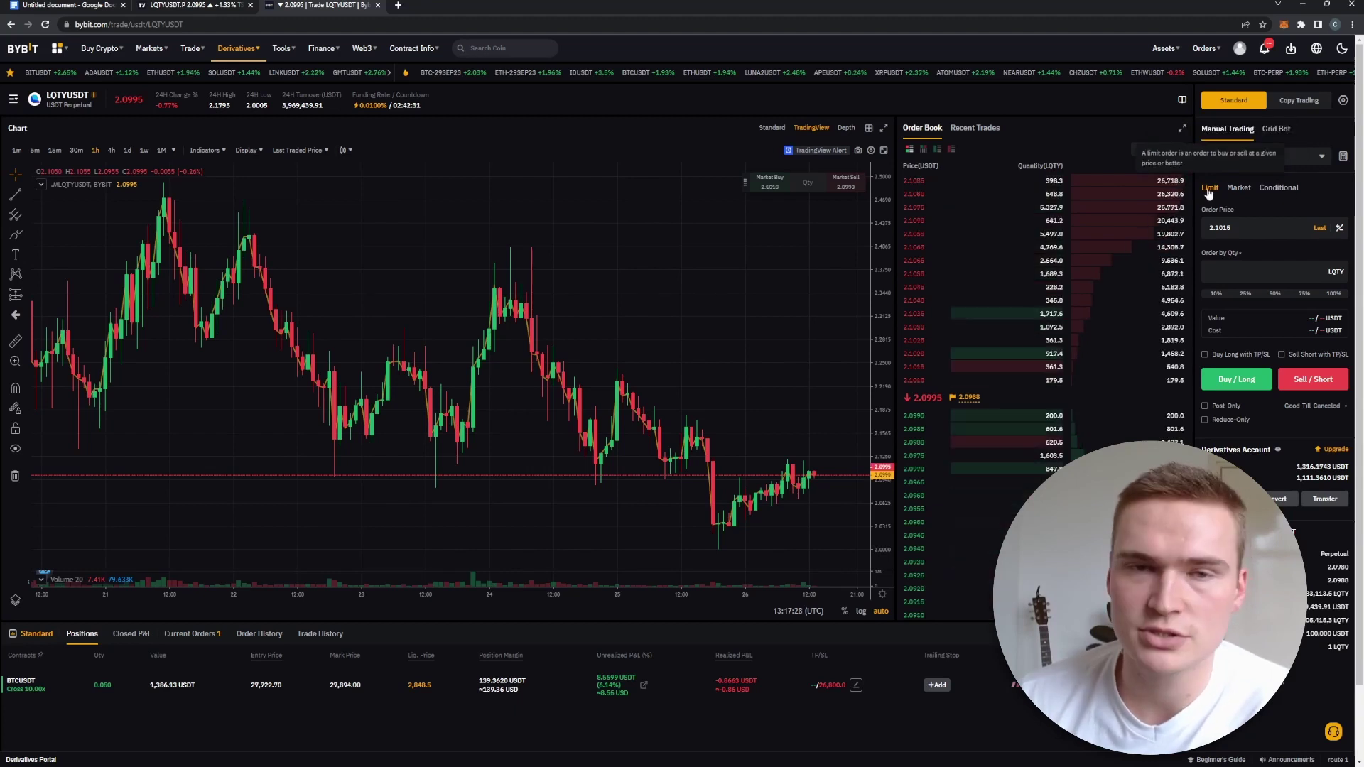
- Compare the Market order form with the Limit order form, leaving Limit as the order type
left_click(1251, 192)
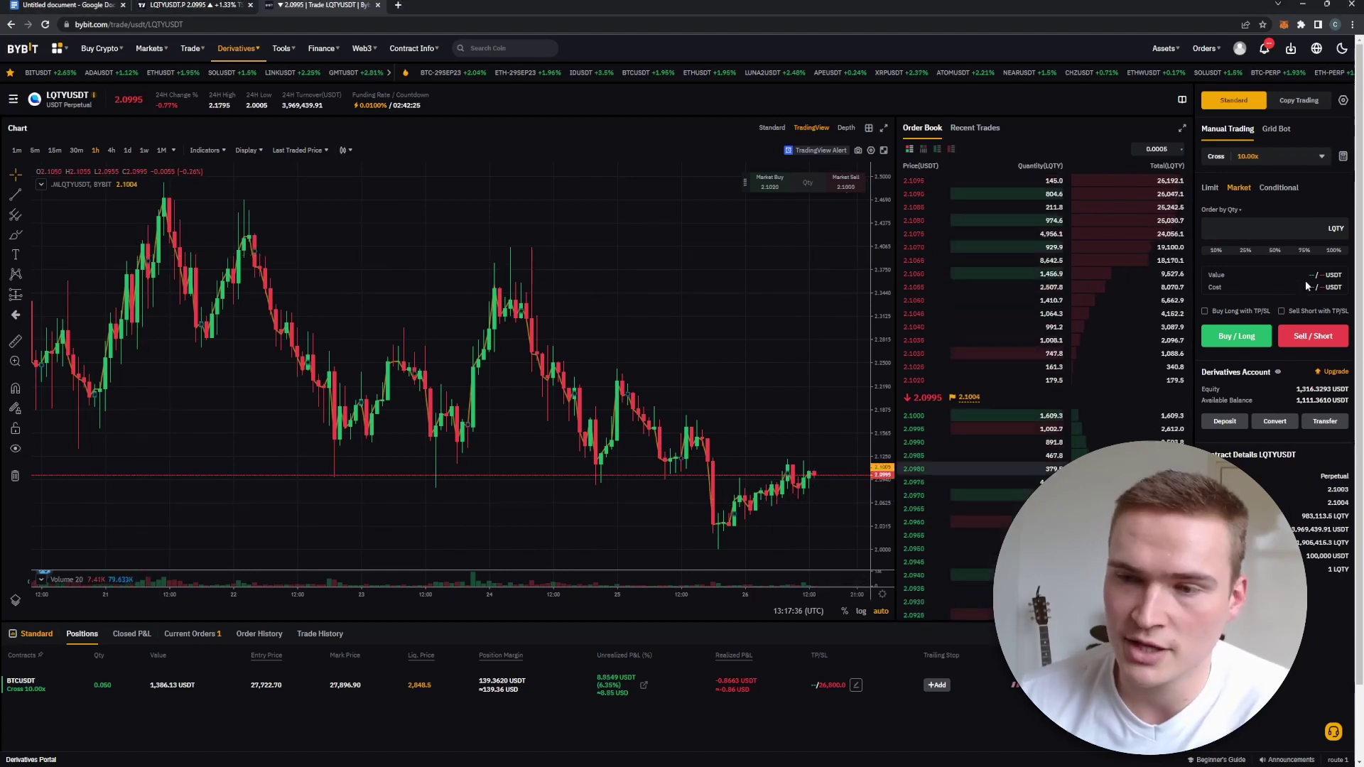
left_click(1209, 188)
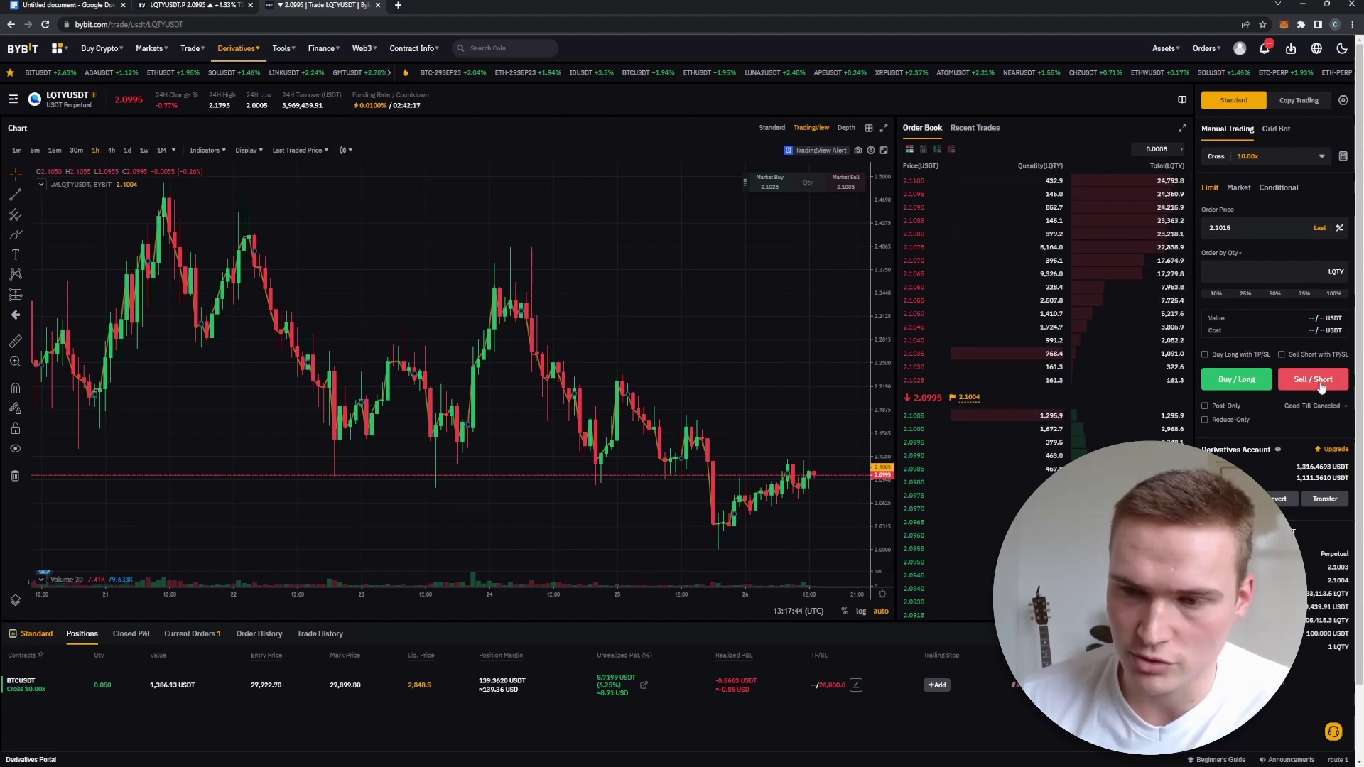
double_click(1201, 230)
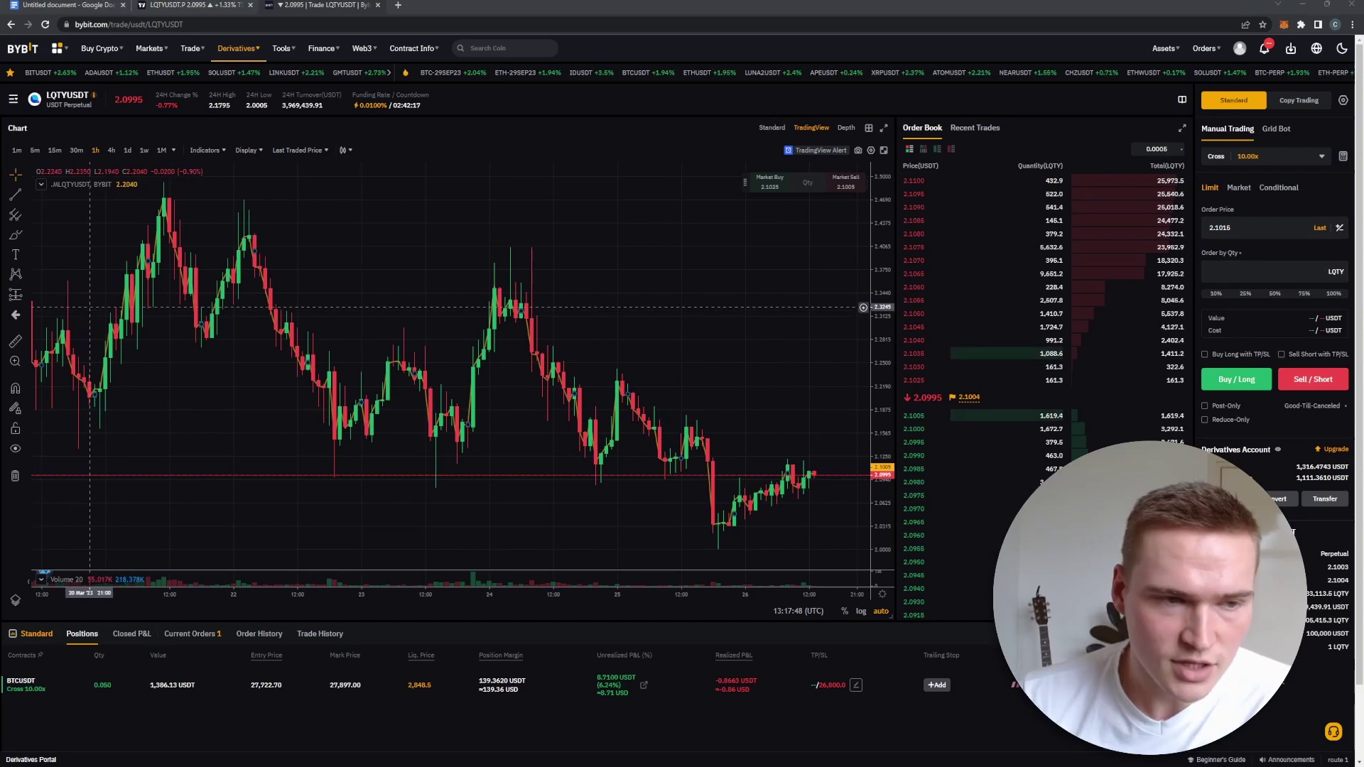
left_click_drag(797, 358, 751, 346)
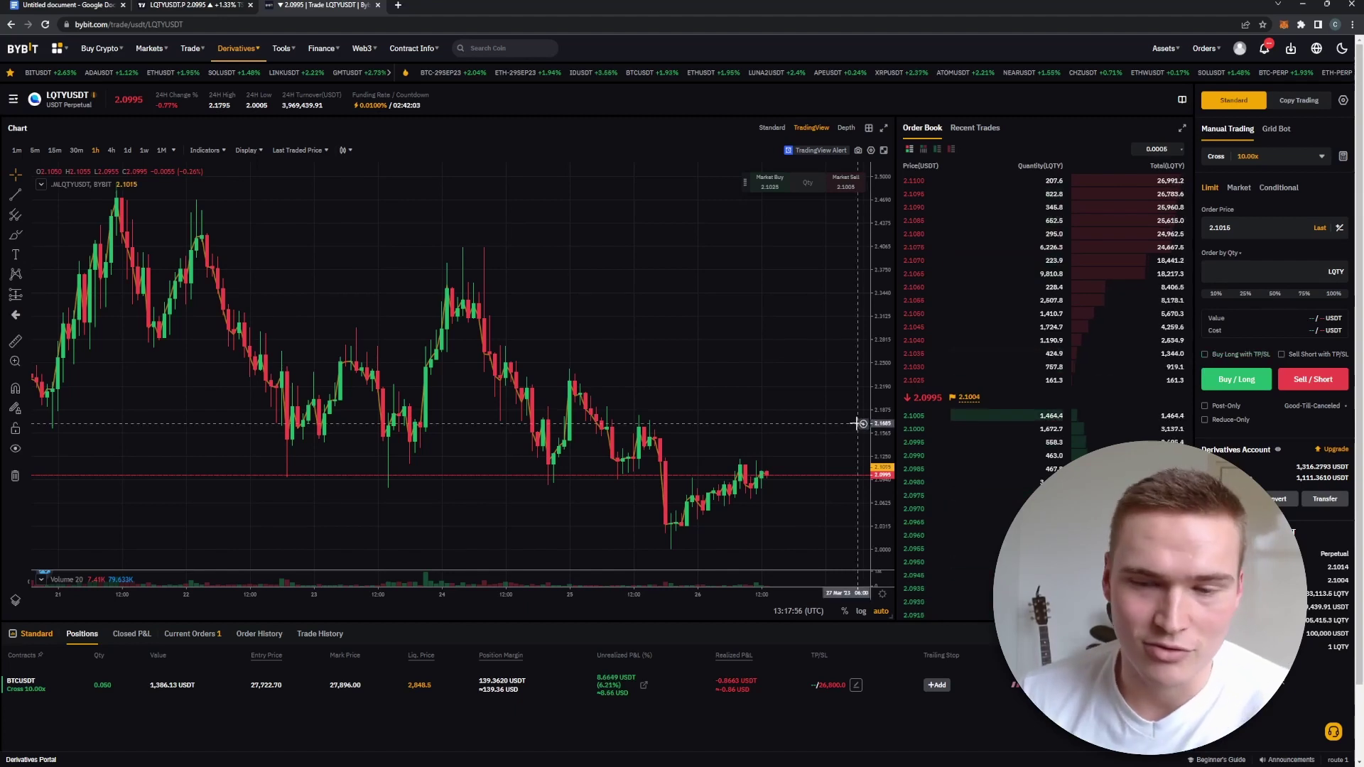
- Check the trade direction in the Google Docs signal and enable take profit and stop loss for the long order in Bybit
left_click(73, 3)
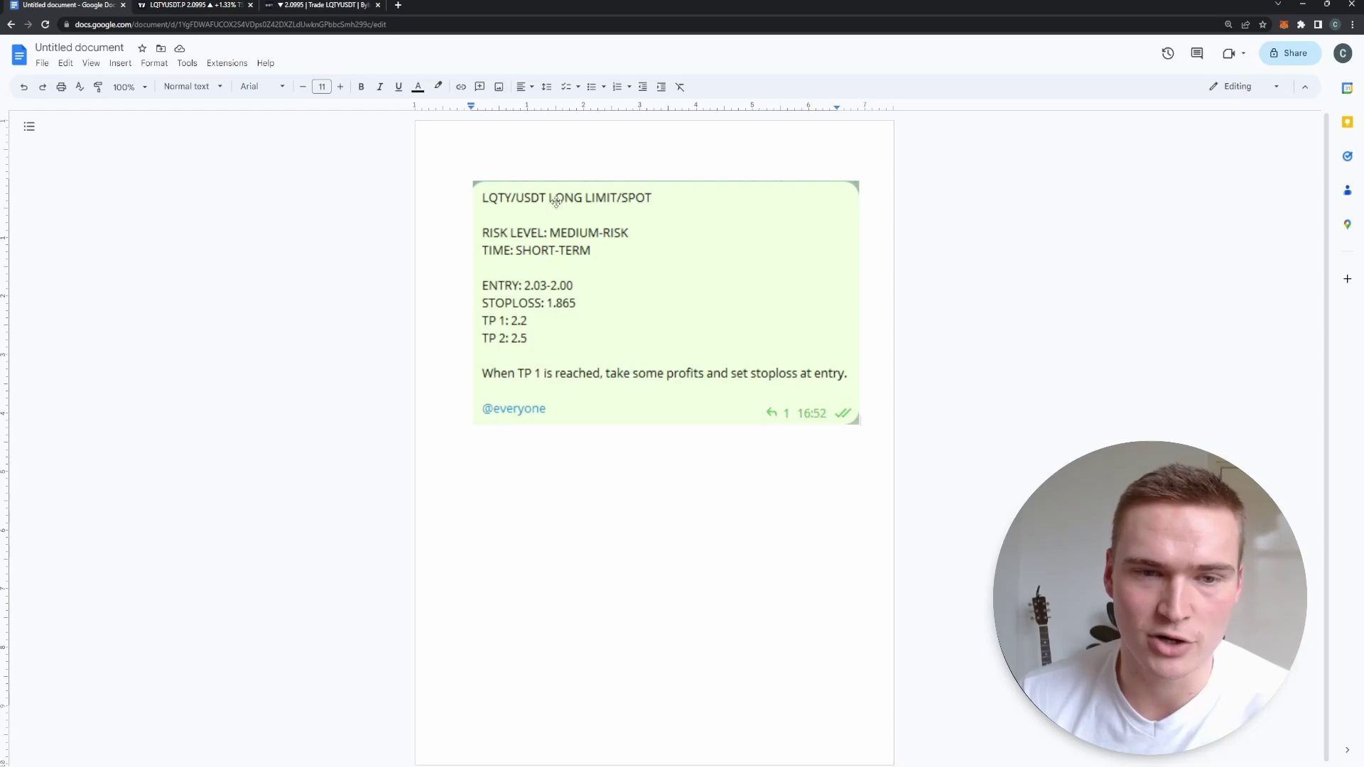
left_click(369, 3)
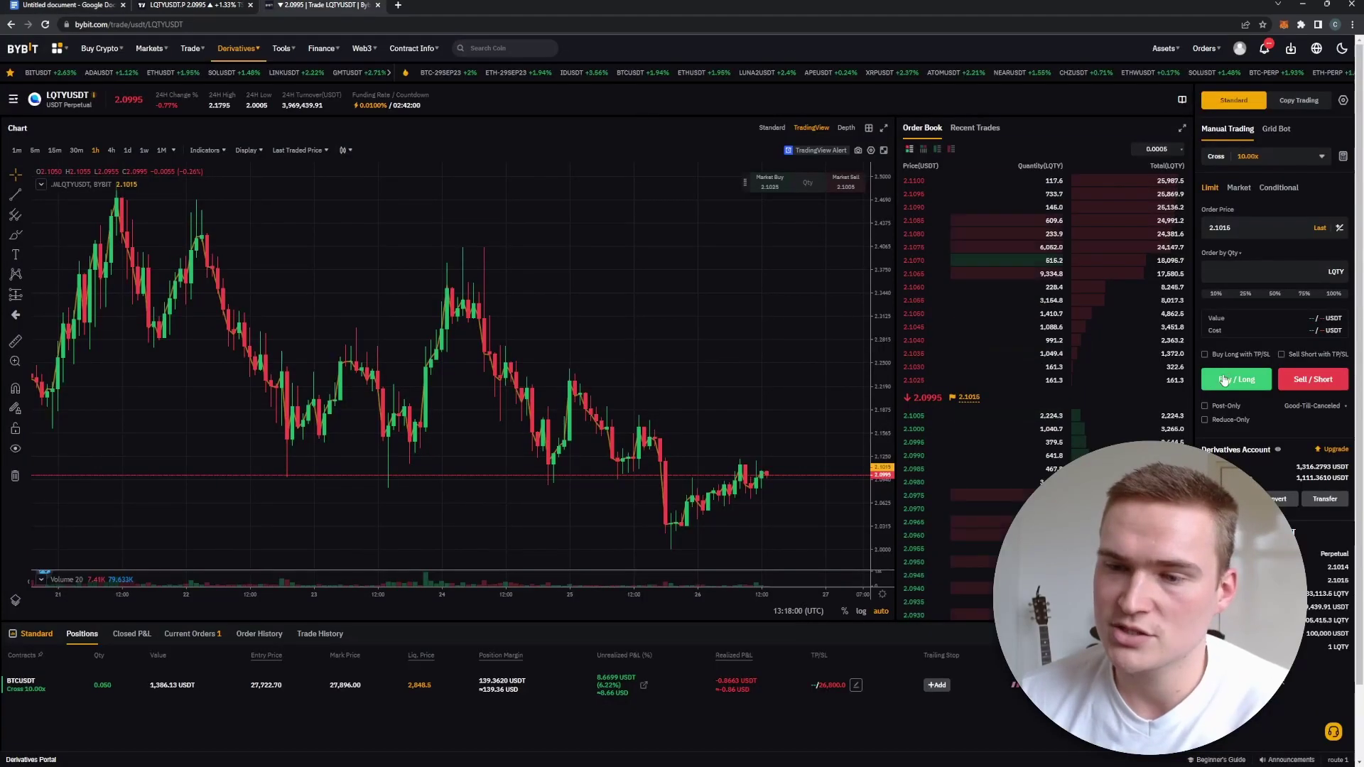
left_click(1232, 356)
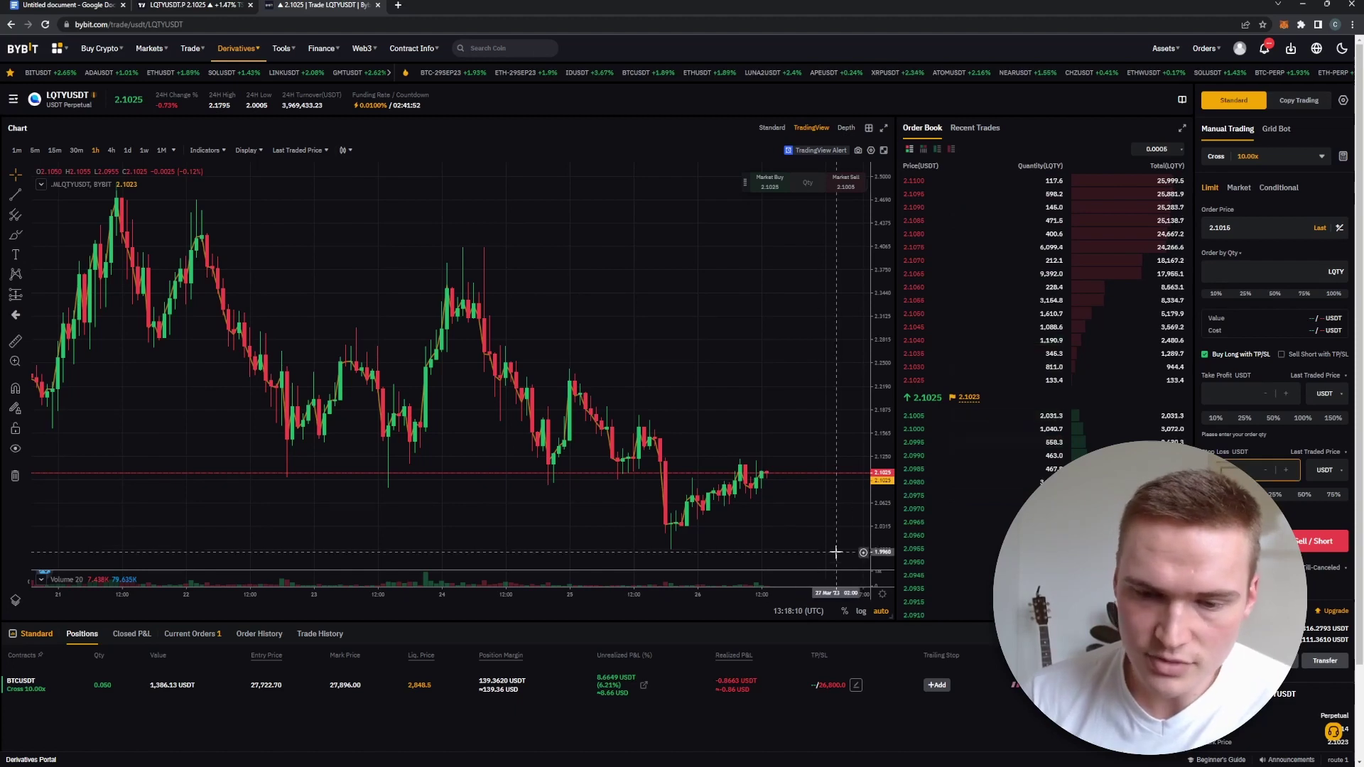
- Compare the signal's stop-loss and take-profit levels in Google Docs with the TP/SL fields of the Bybit order form
key("ctrl+1")
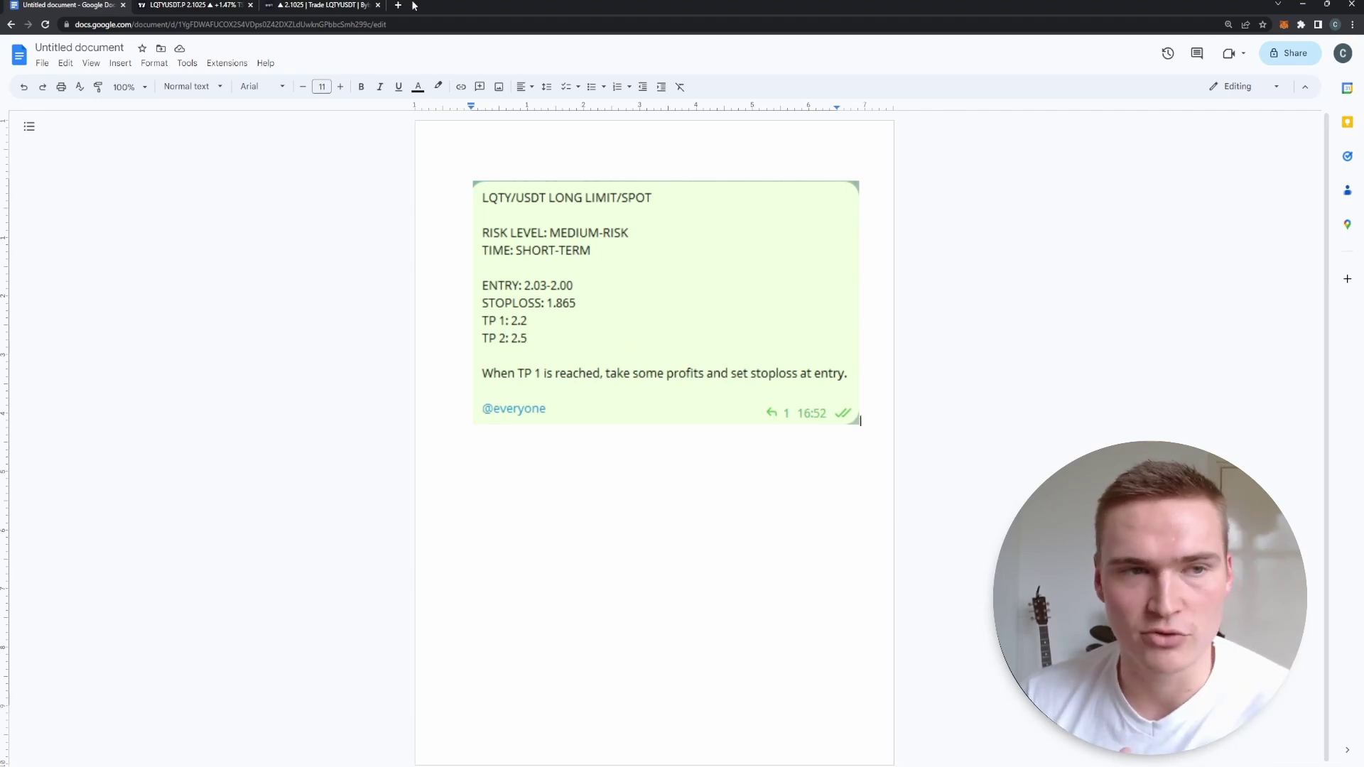
left_click(334, 5)
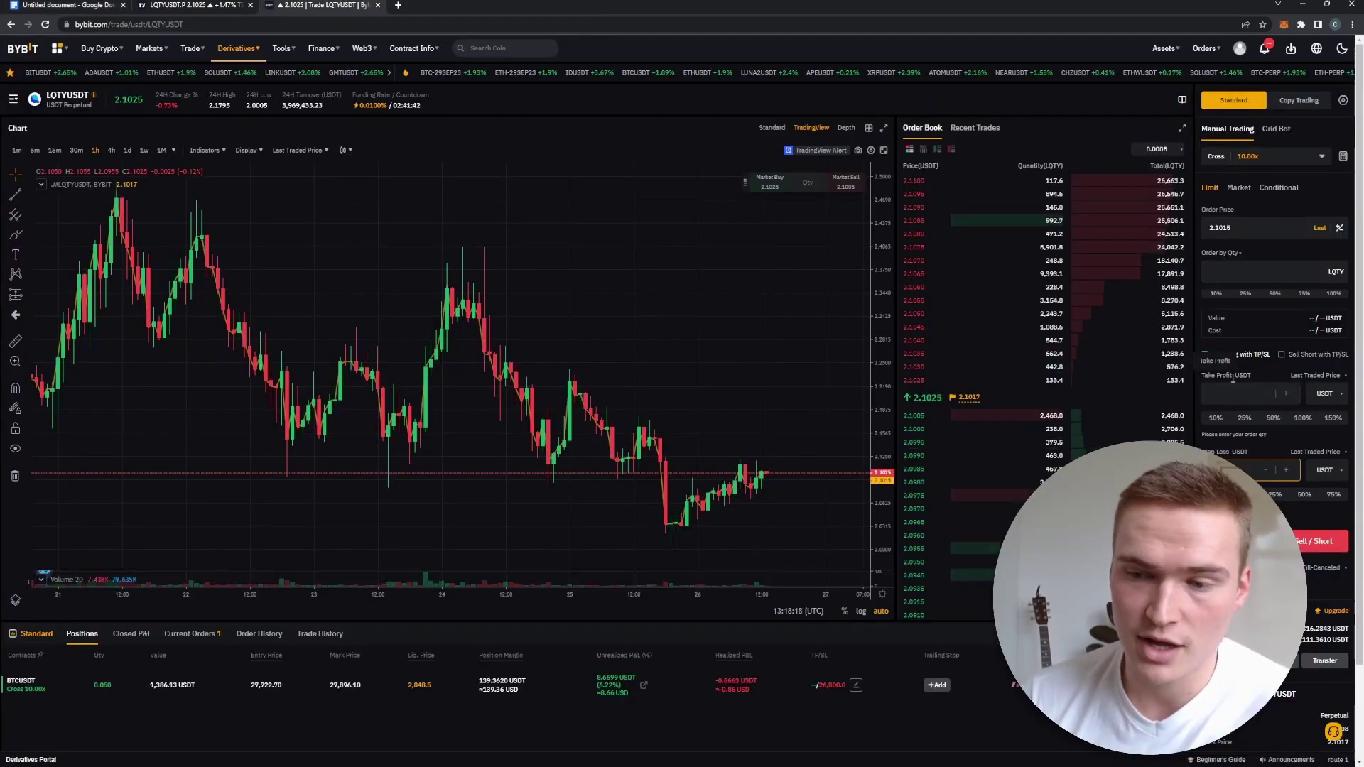
left_click(68, 5)
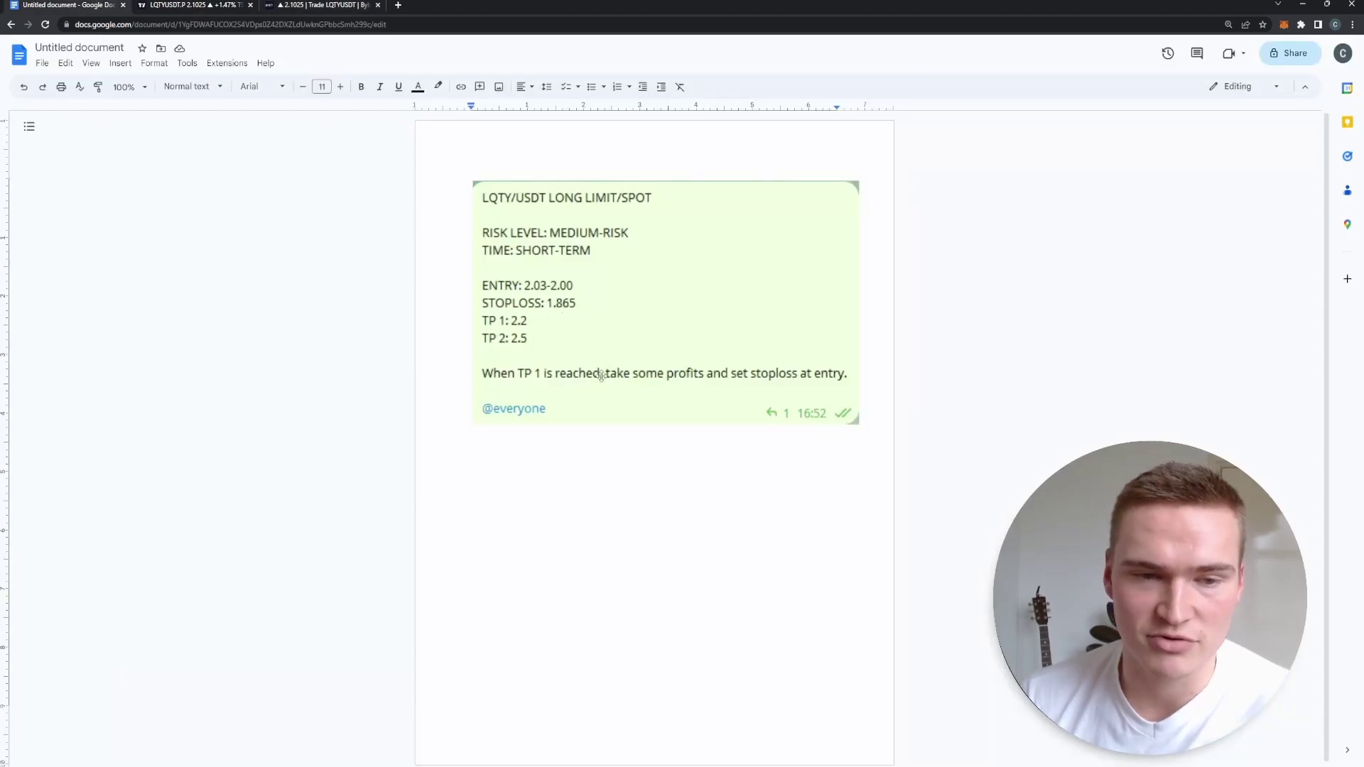
left_click(309, 5)
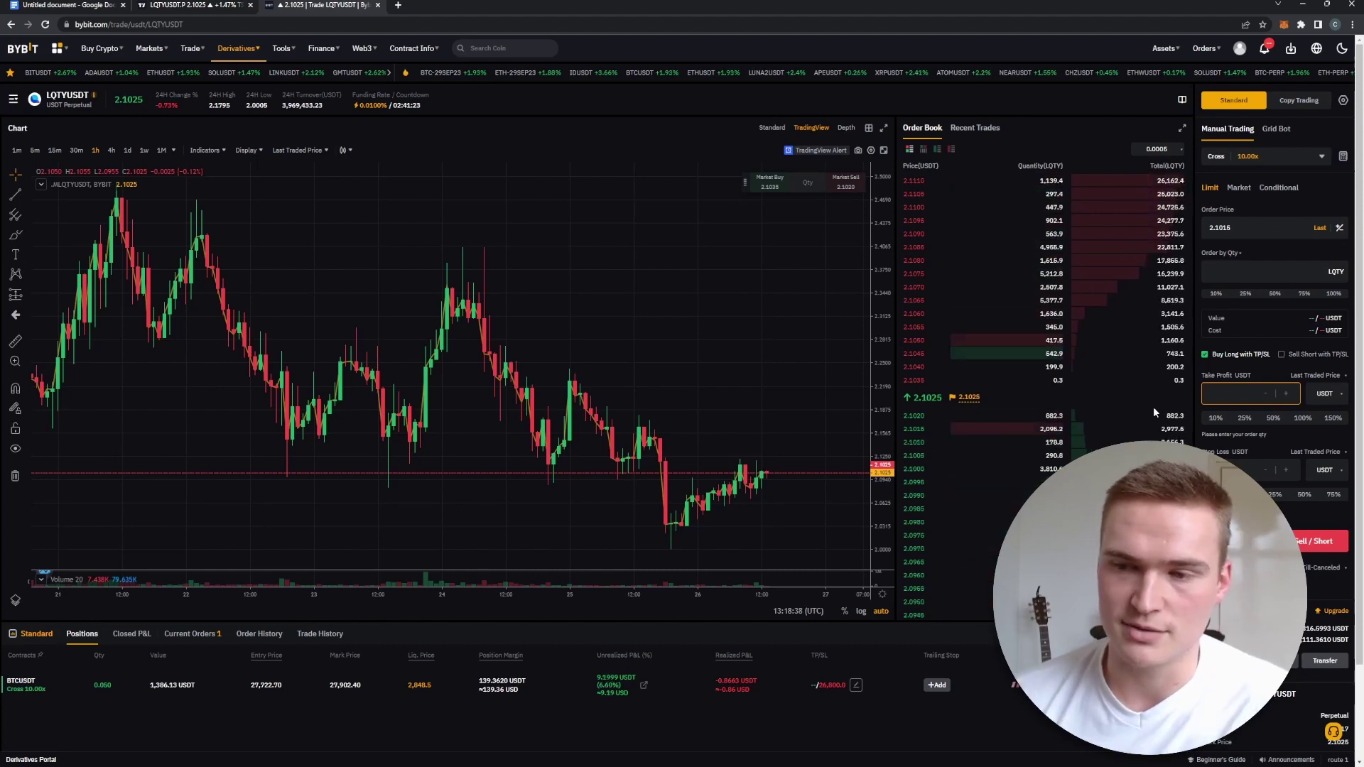
- Check the entry range in the Google Docs signal and set the limit order price to 2.03 in Bybit
left_click(1246, 274)
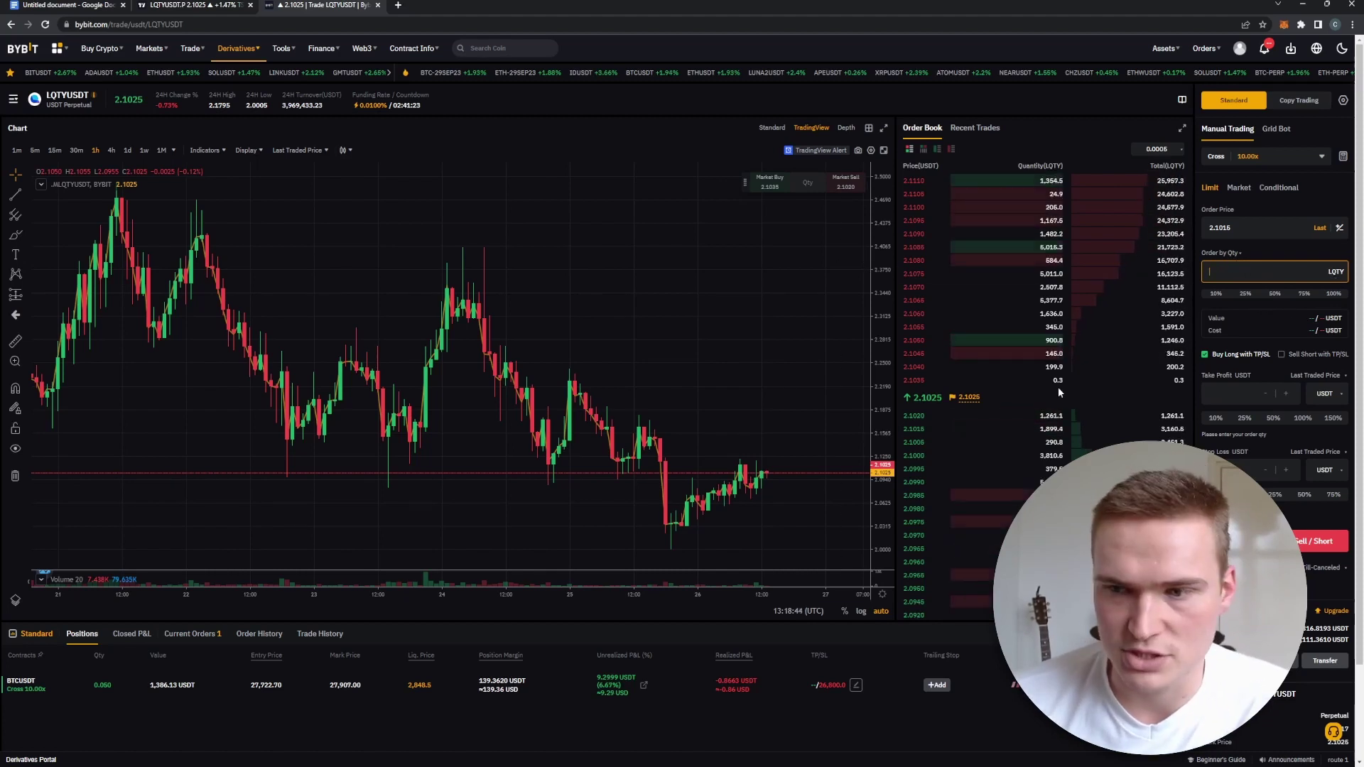
left_click_drag(1232, 227, 1204, 228)
key("BackSpace")
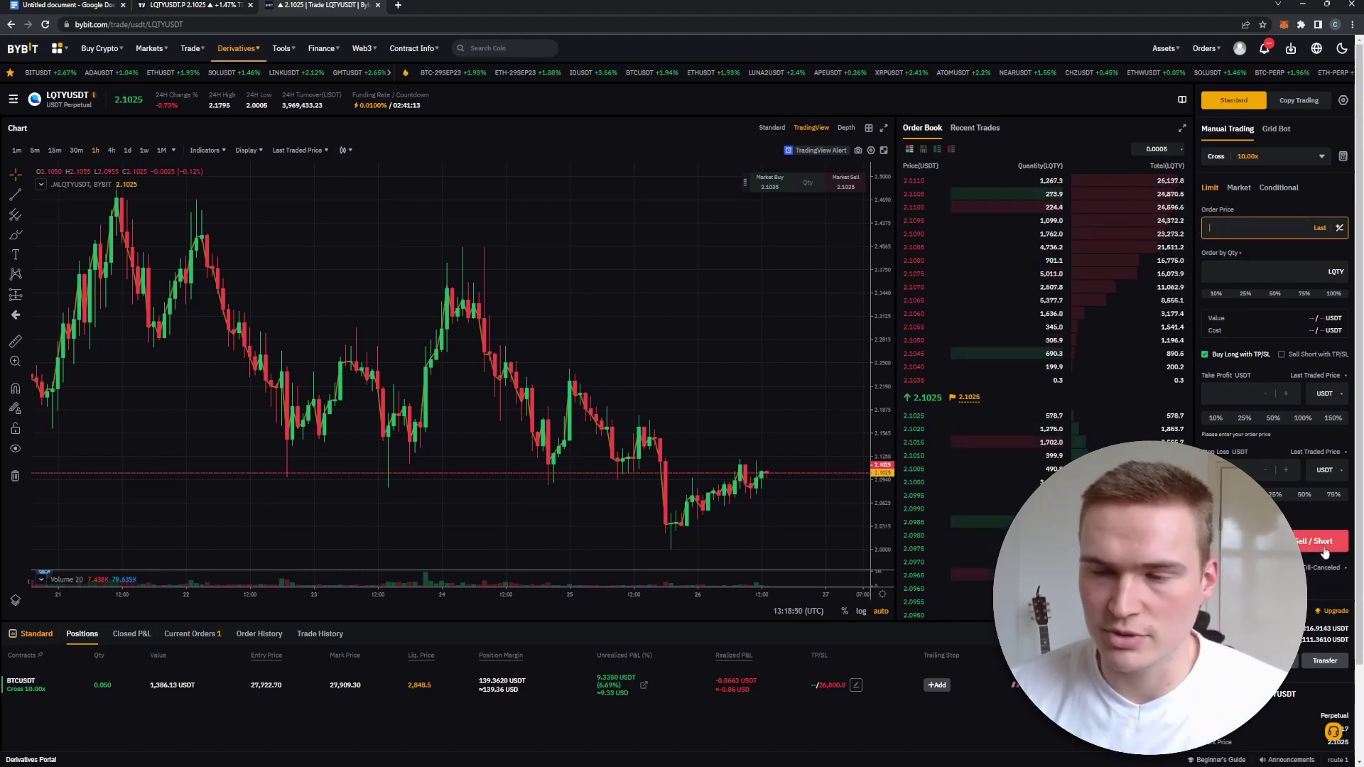
left_click_drag(644, 275, 630, 274)
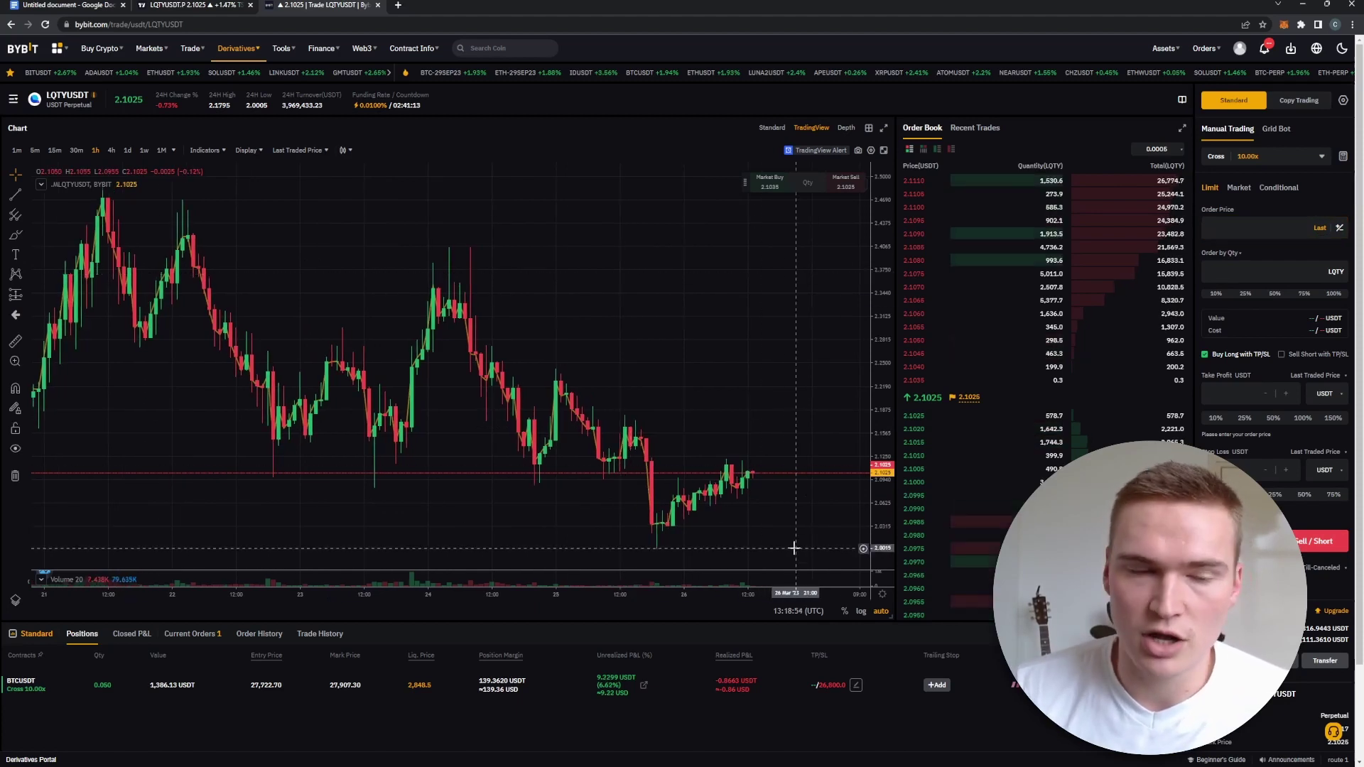
key("ctrl+1")
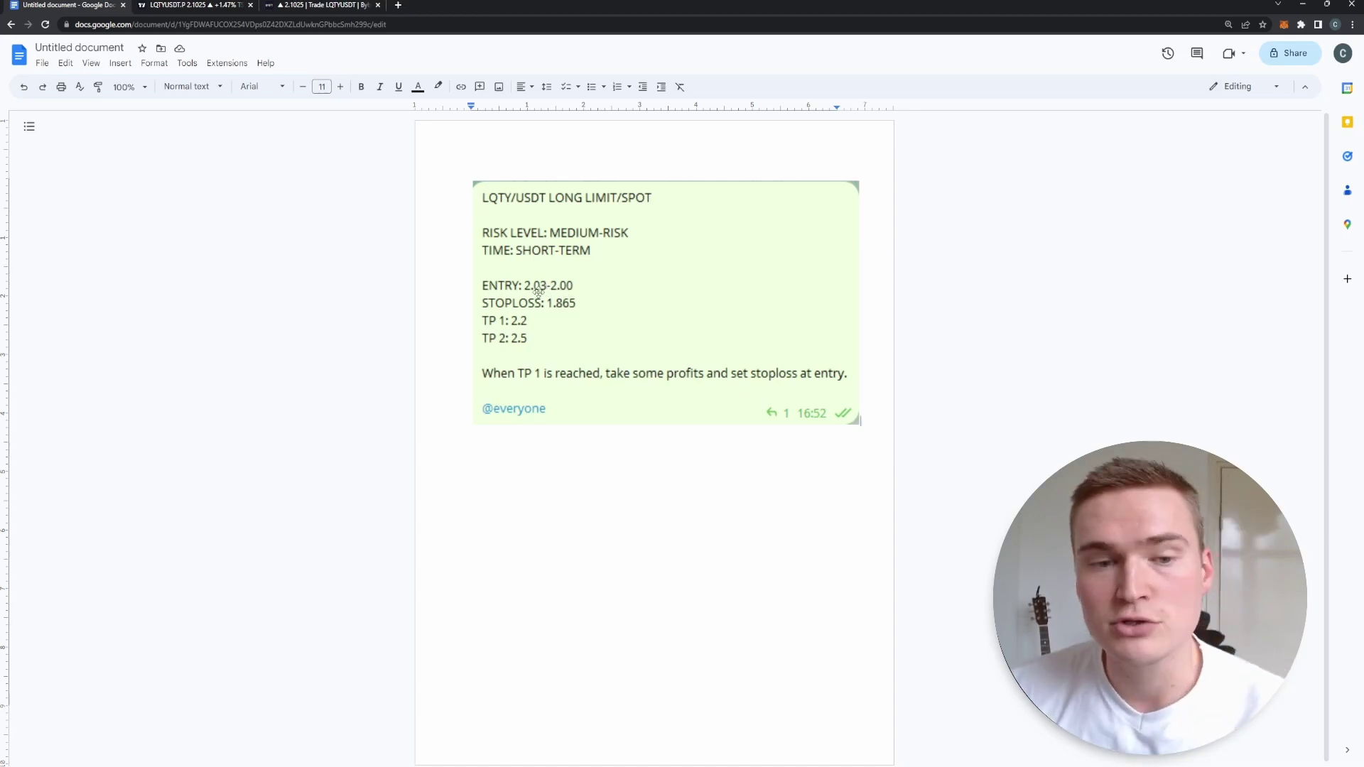
key("ctrl+3")
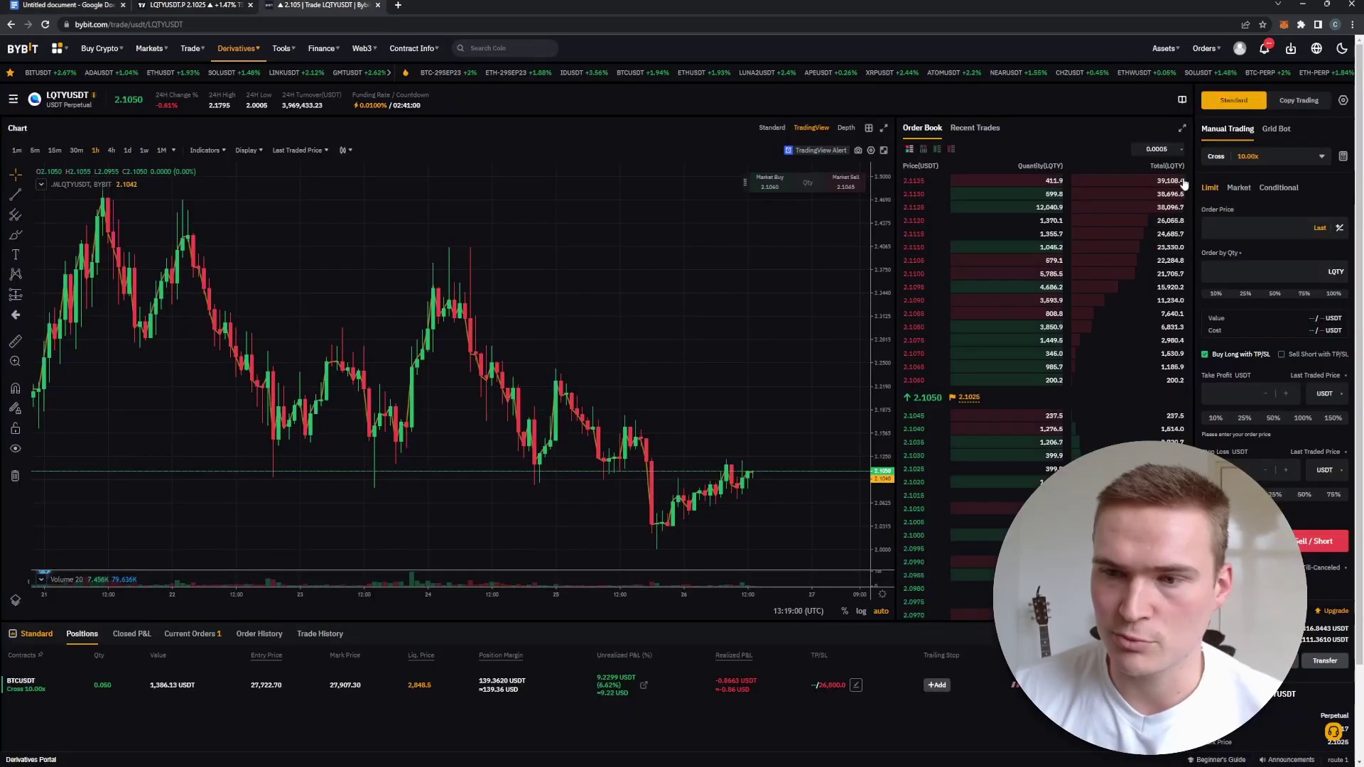
left_click(1236, 225)
type("2.03")
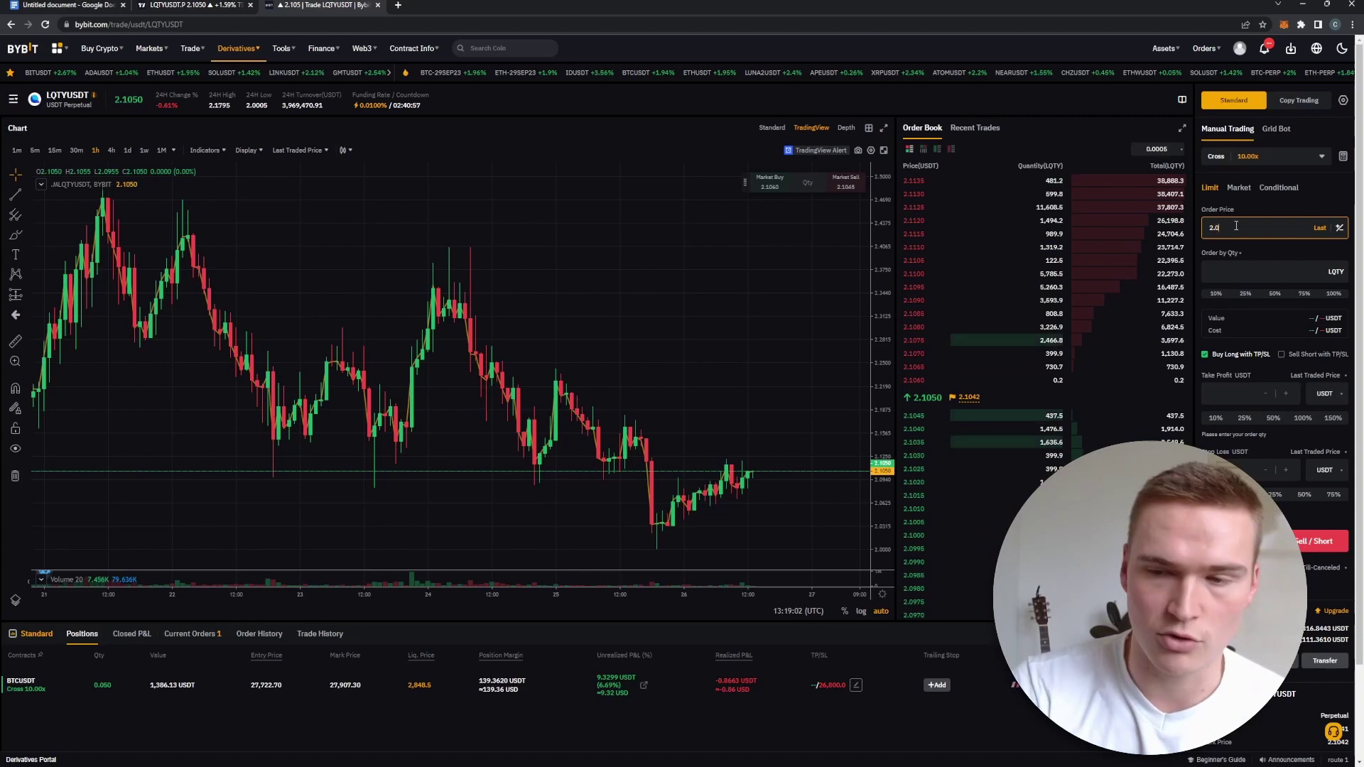
- Review the take-profit targets in the Google Docs signal and set the long order's take profit to 2.5 USDT in Bybit
left_click(31, 3)
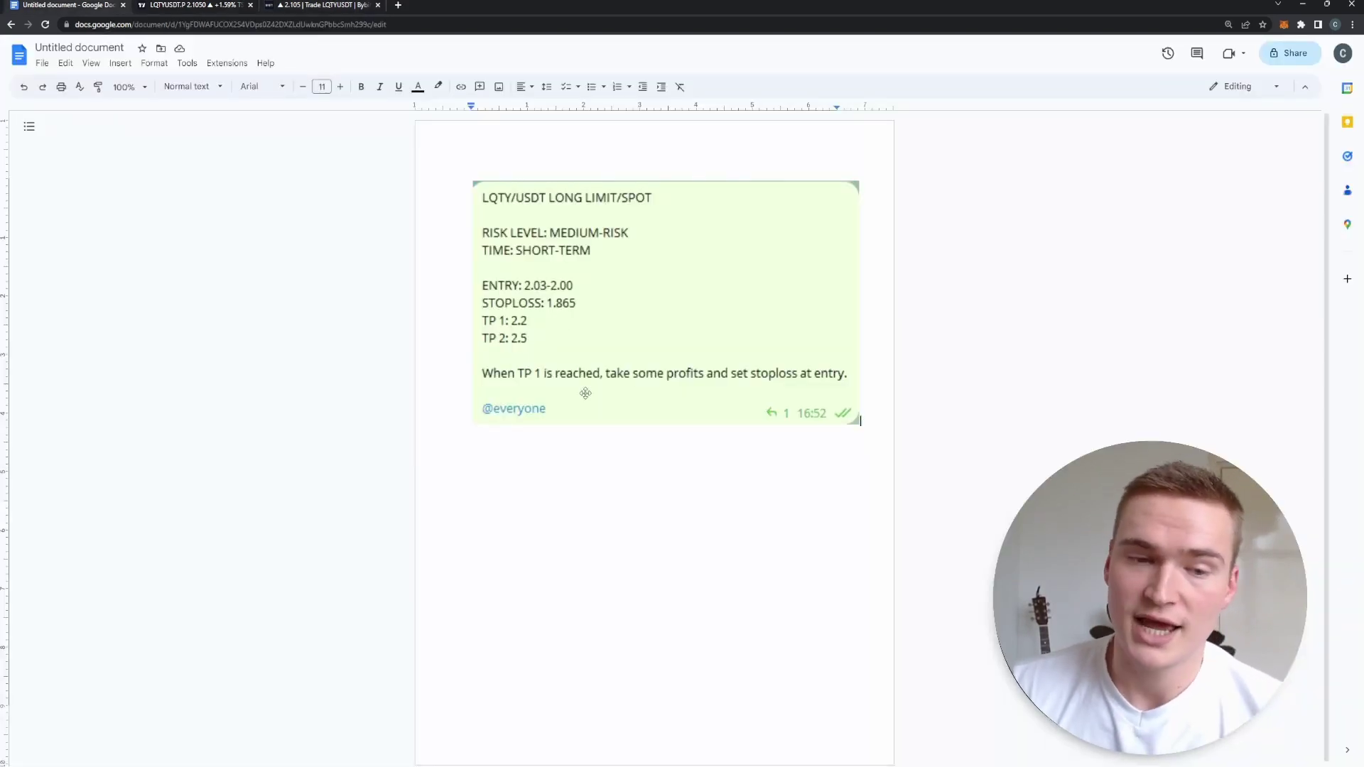
key("alt+Tab")
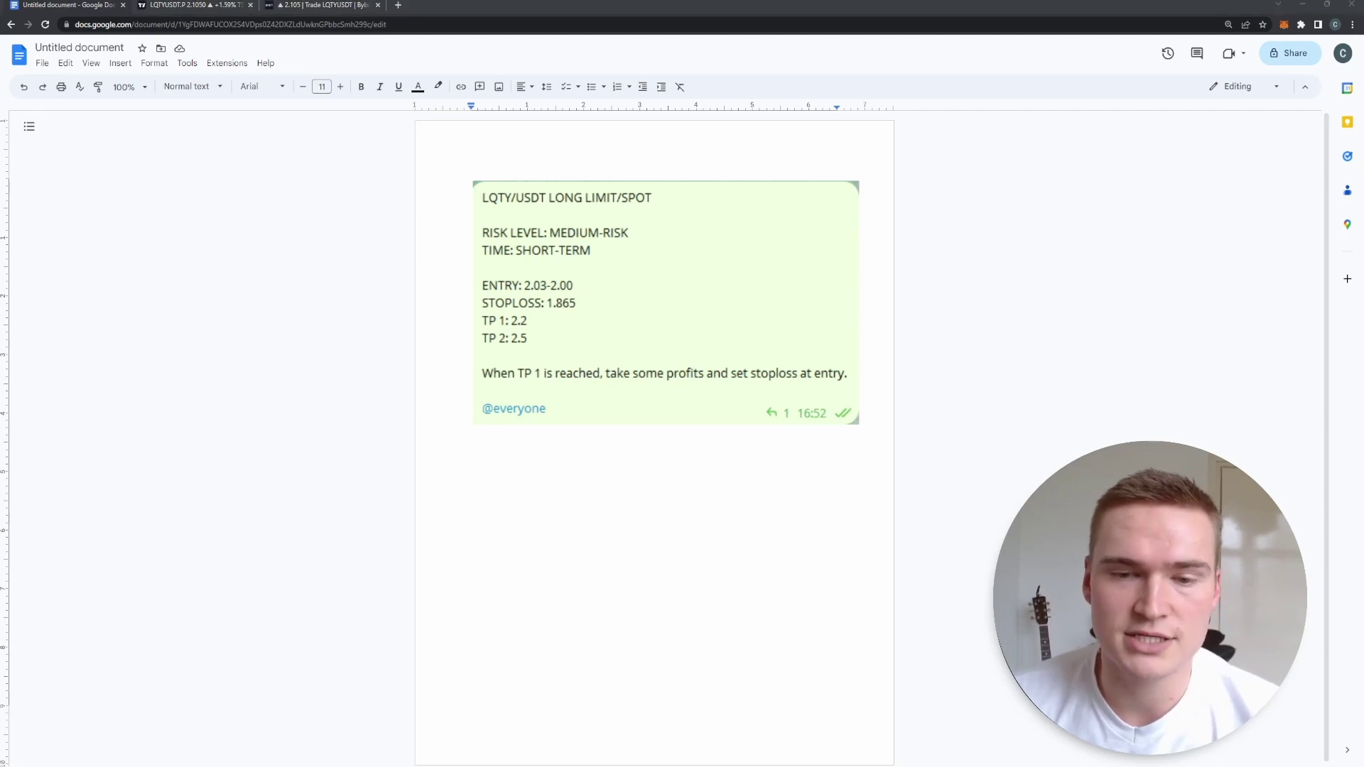
key("alt+Tab")
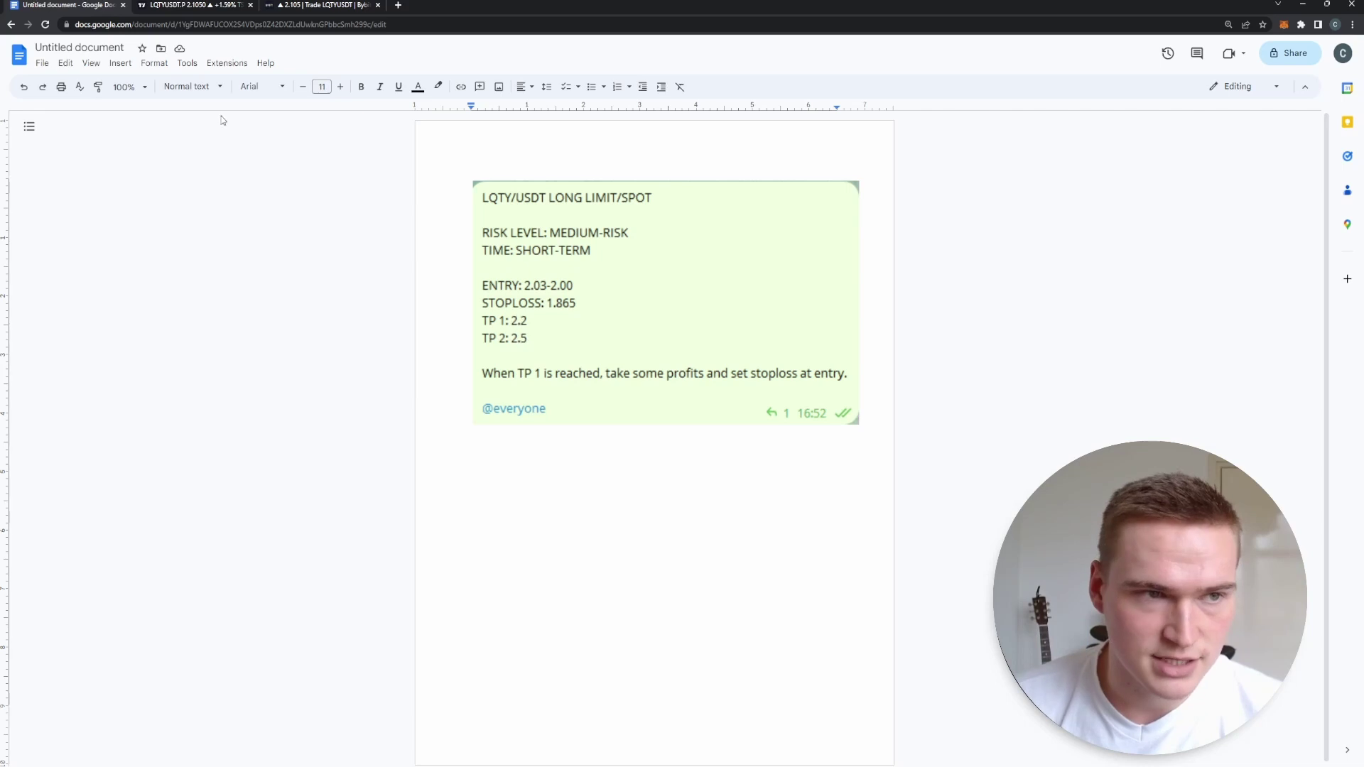
left_click(326, 4)
left_click(1242, 396)
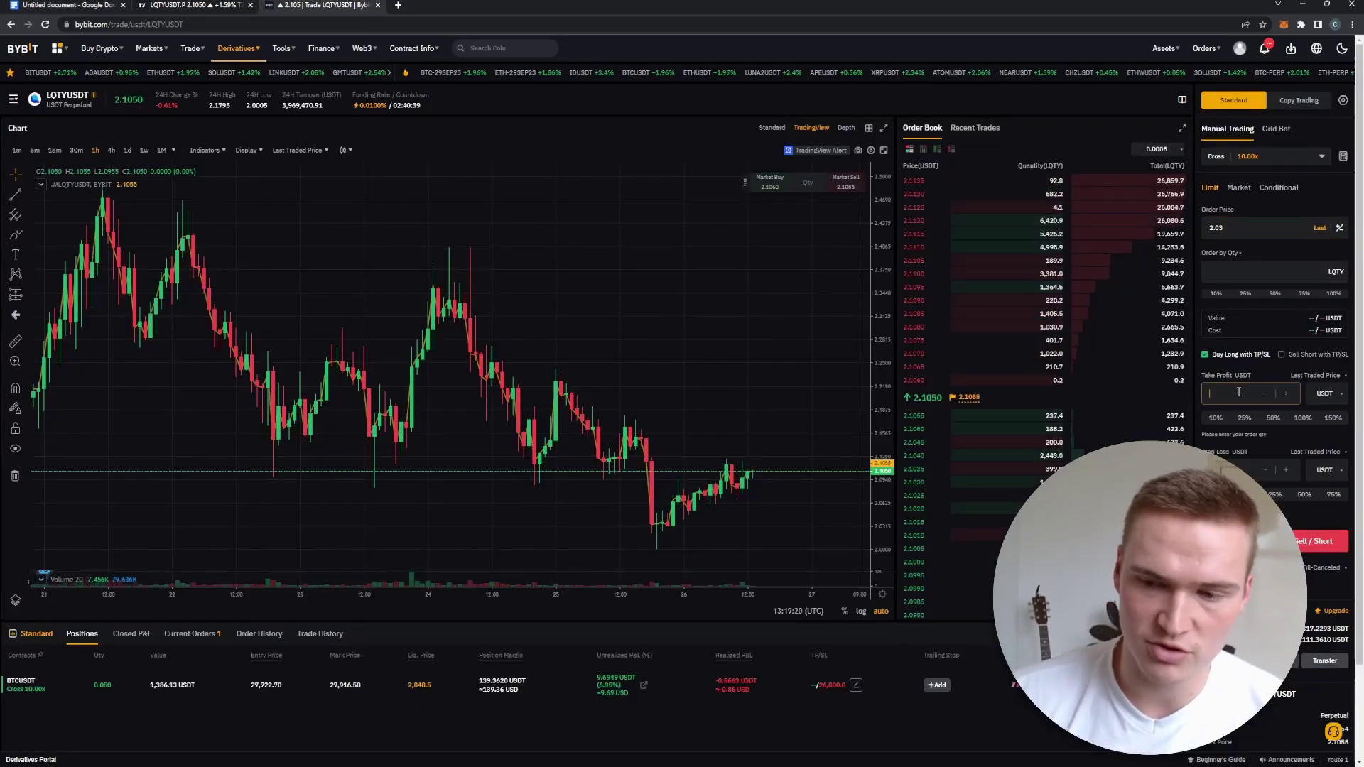
type("2.5")
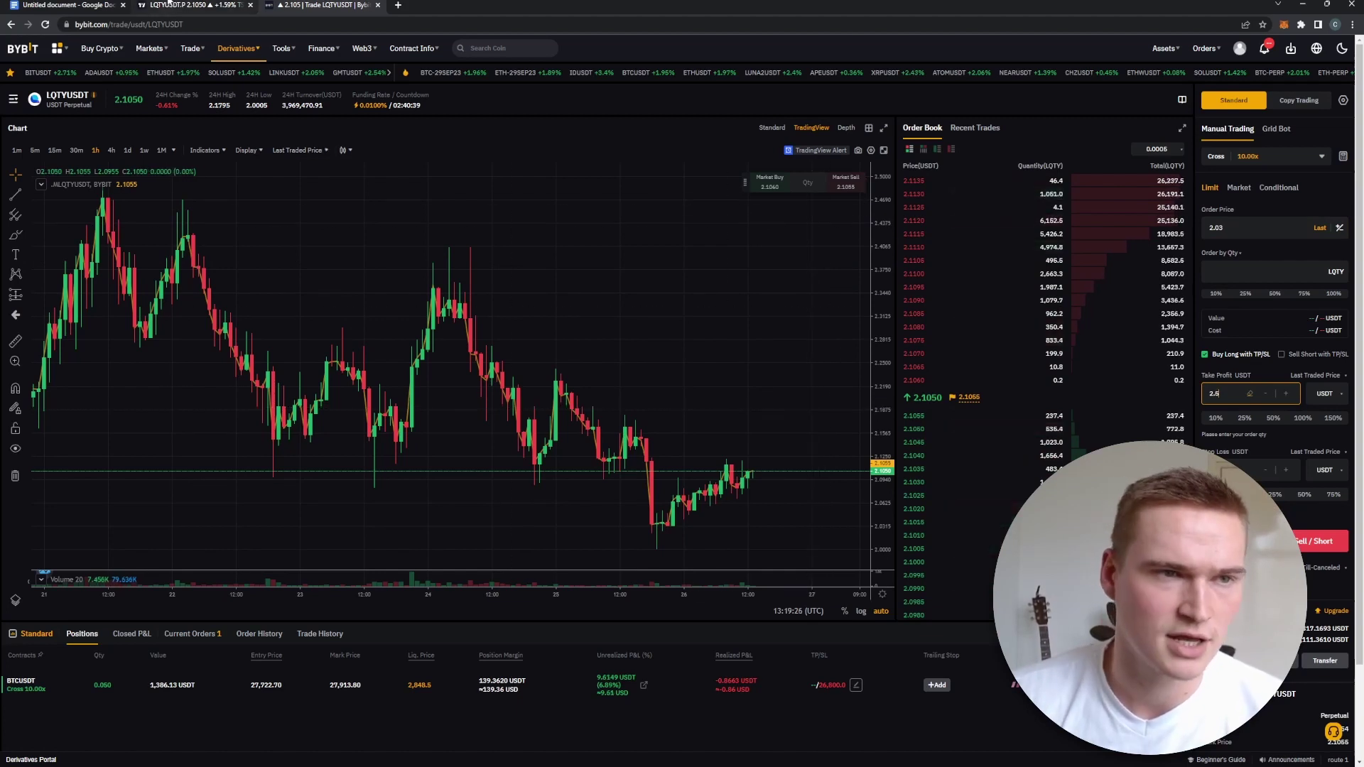
- Check the stop-loss level in the Google Docs signal and set the long order's stop loss to 1.865 USDT in Bybit
key("ctrl+shift+Tab")
left_click(51, 3)
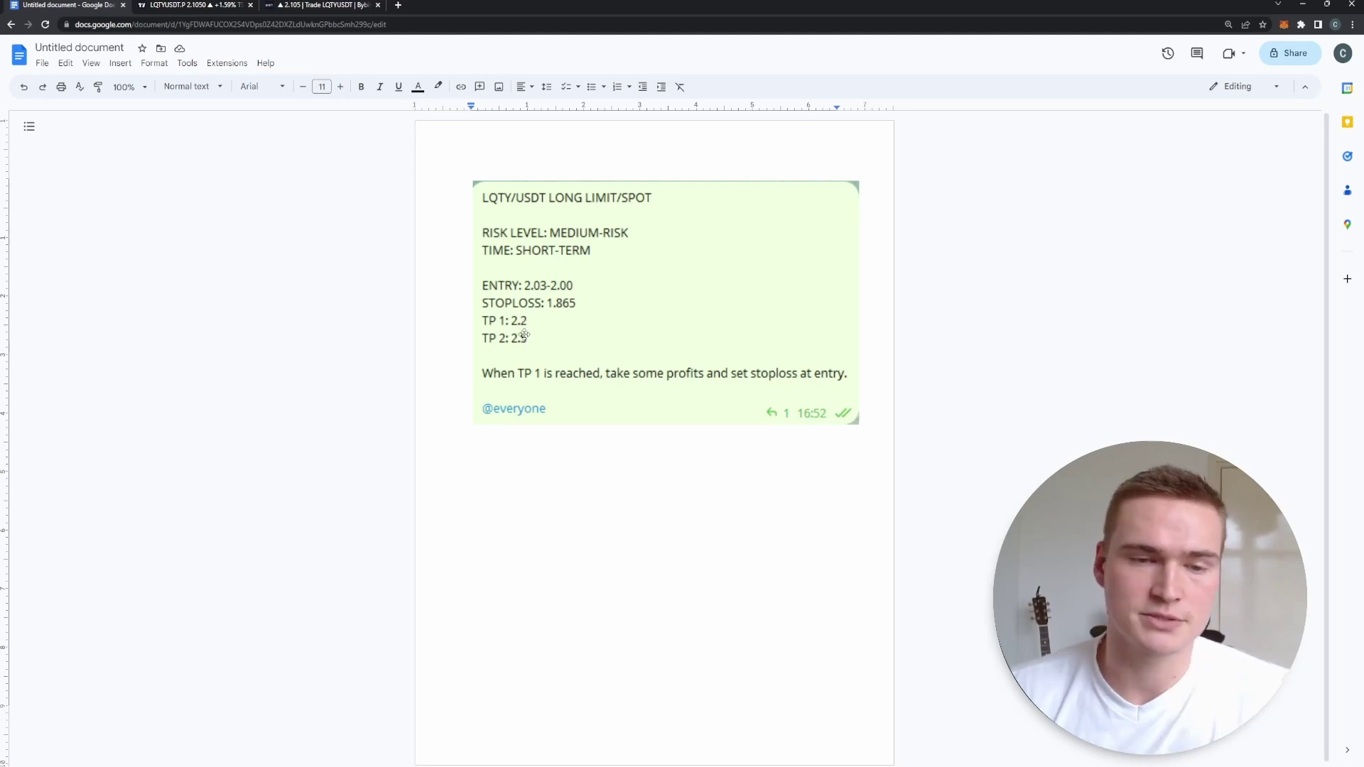
key("ctrl+shift+Tab")
left_click(1243, 468)
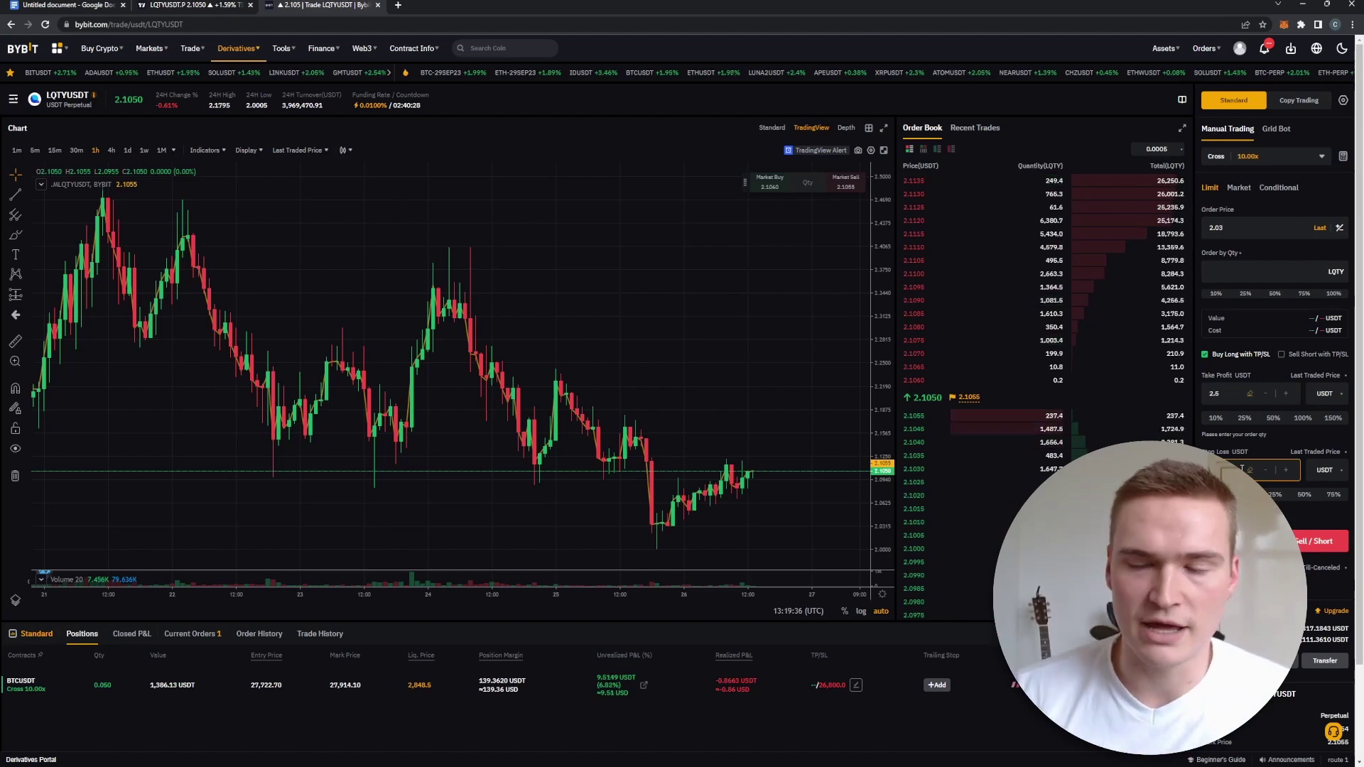
- Check the available derivatives balance and set the order quantity to 155 LQTY, trying smaller quantities first to compare the expected loss
left_click(1241, 271)
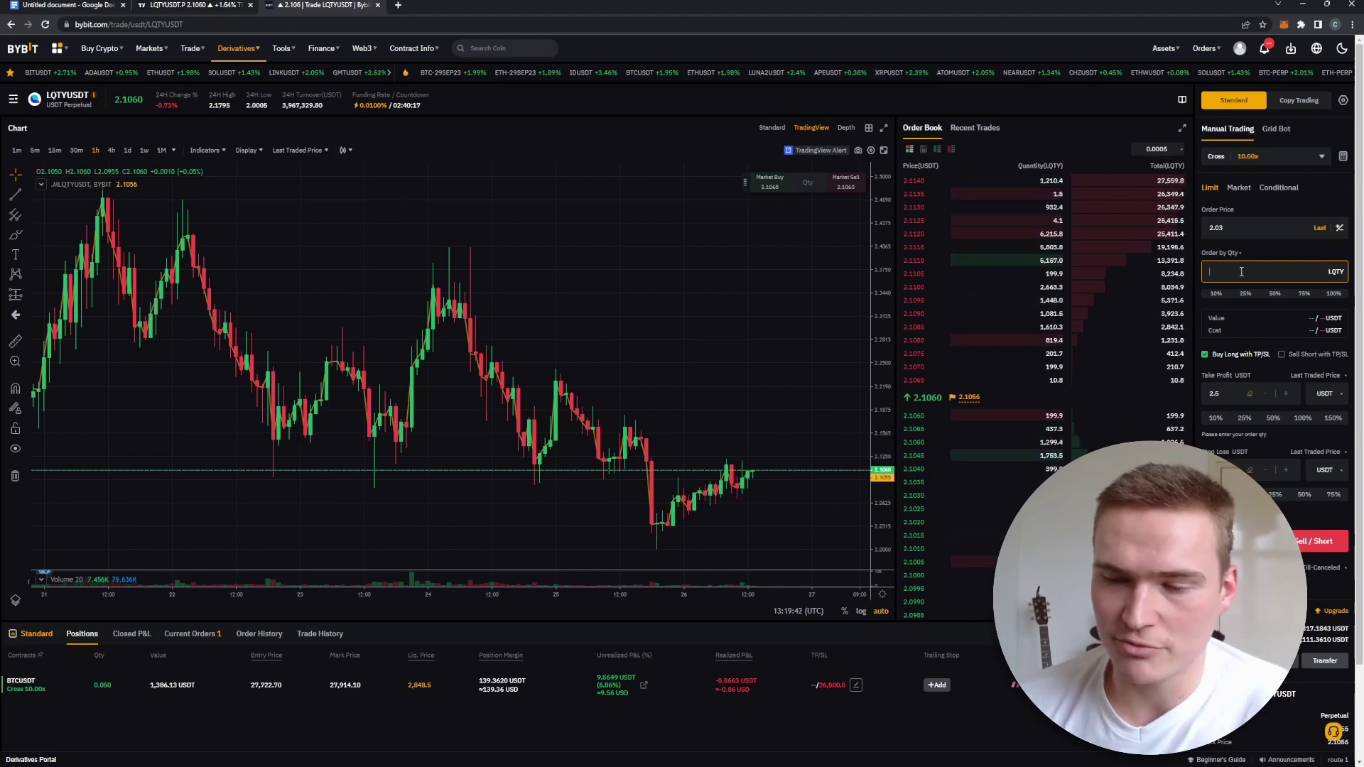
scroll(1296, 521, "down", 2)
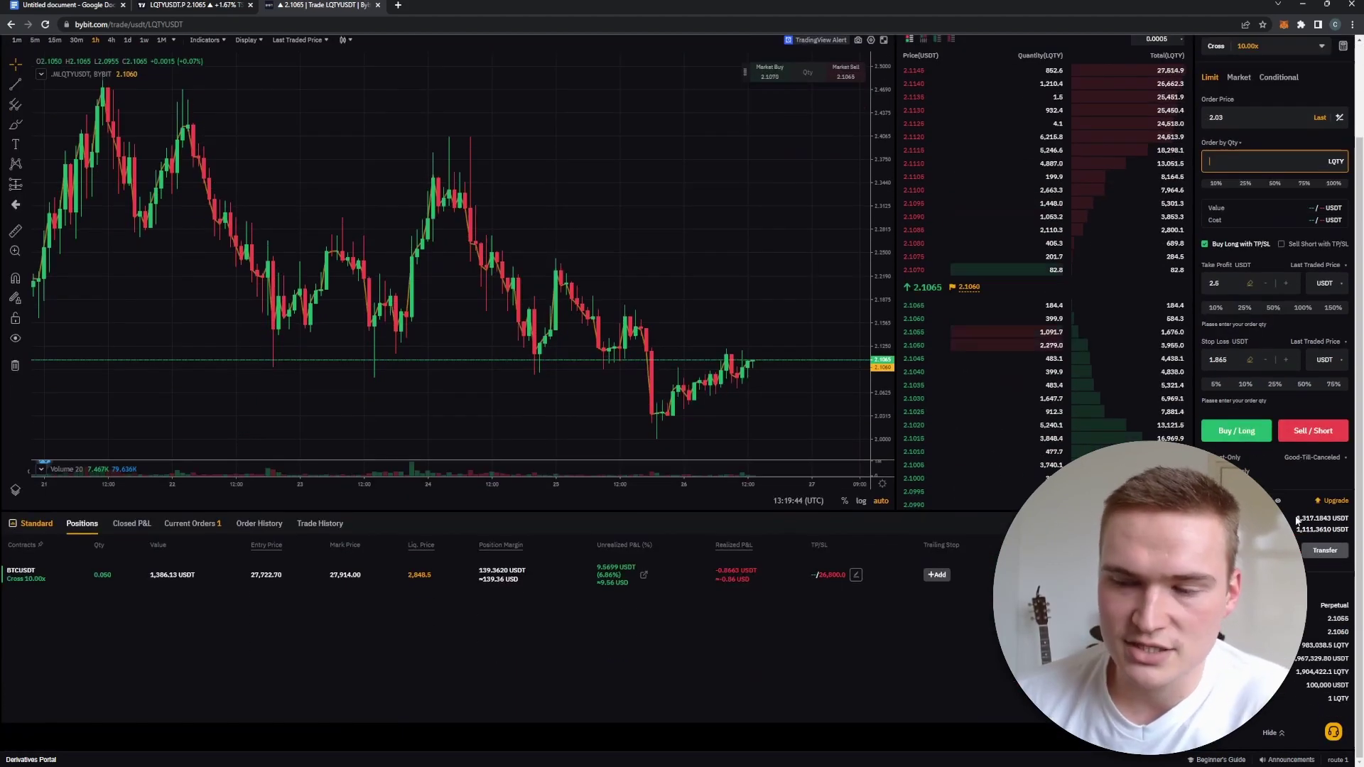
scroll(1296, 520, "up", 1)
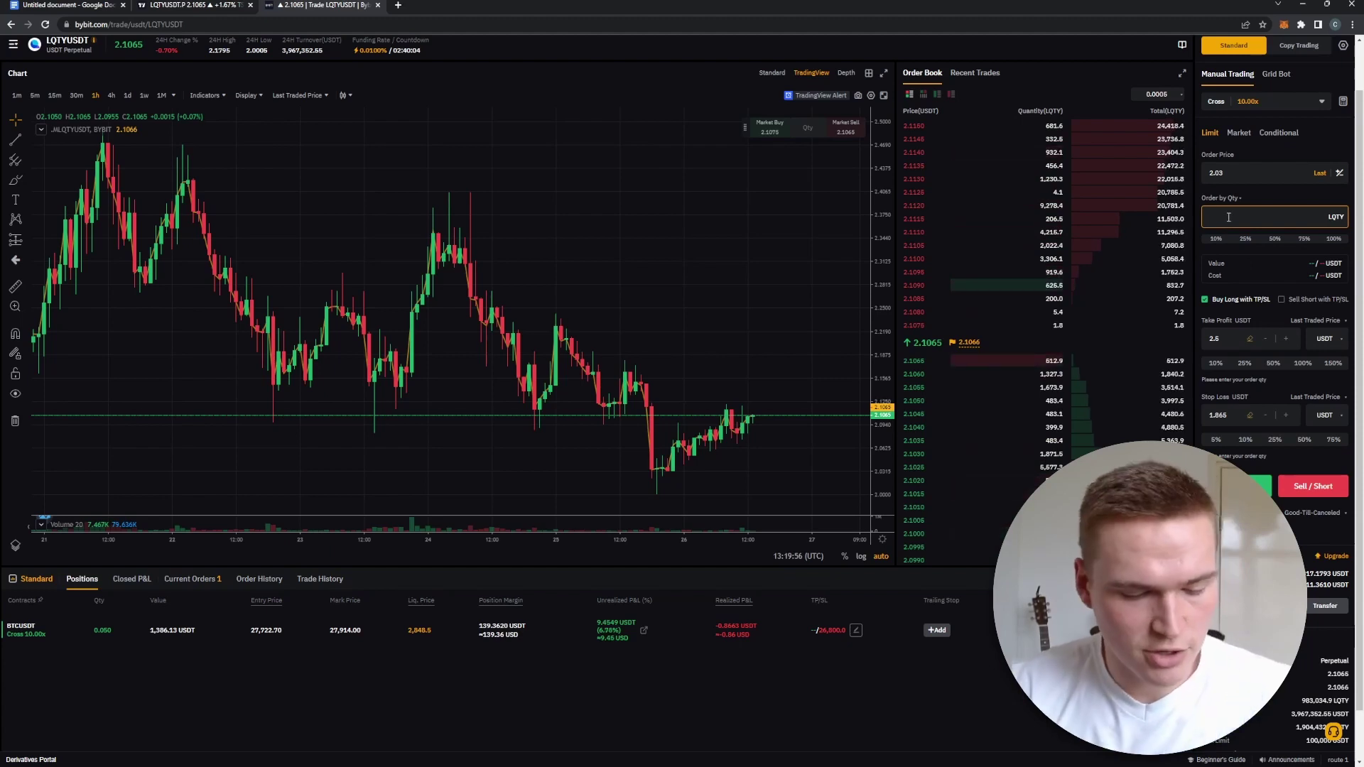
type("10")
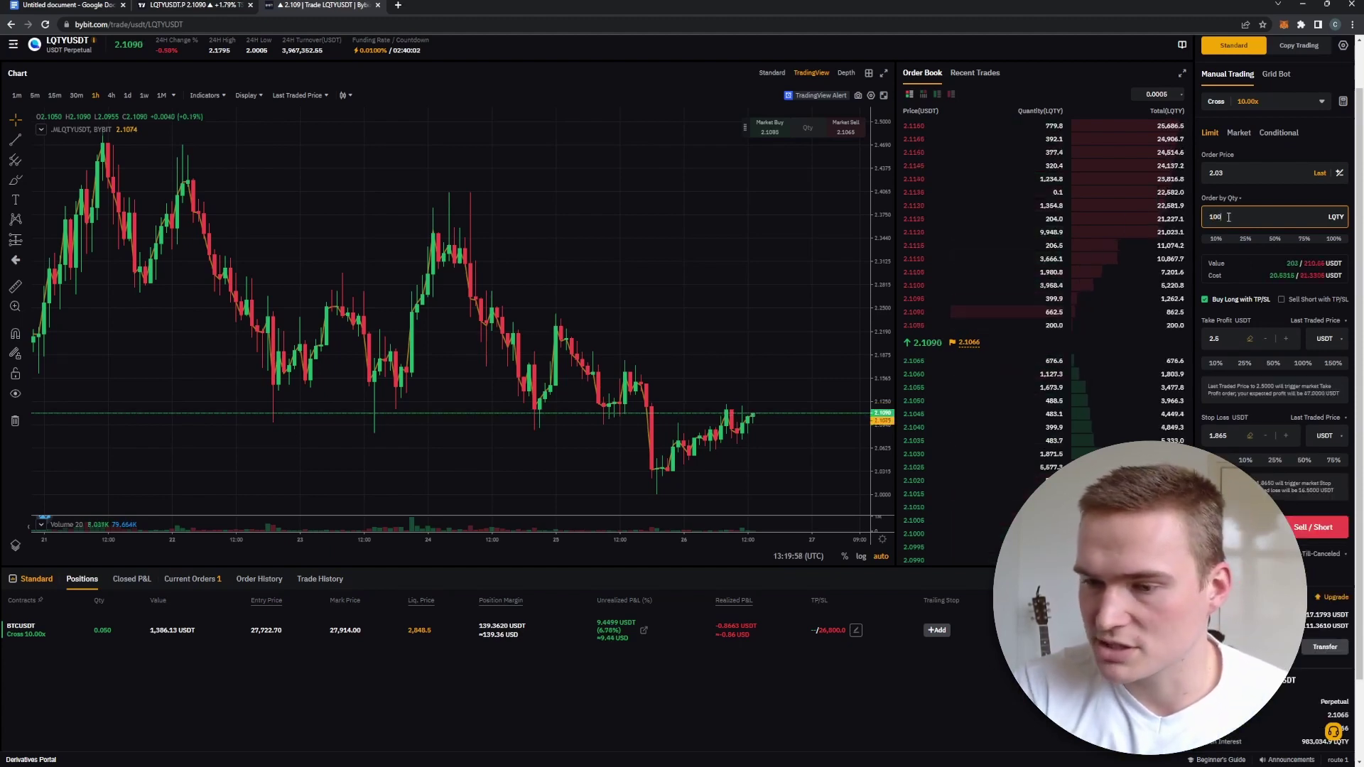
type("0")
key("BackSpace")
key("BackSpace")
key("BackSpace")
type("15")
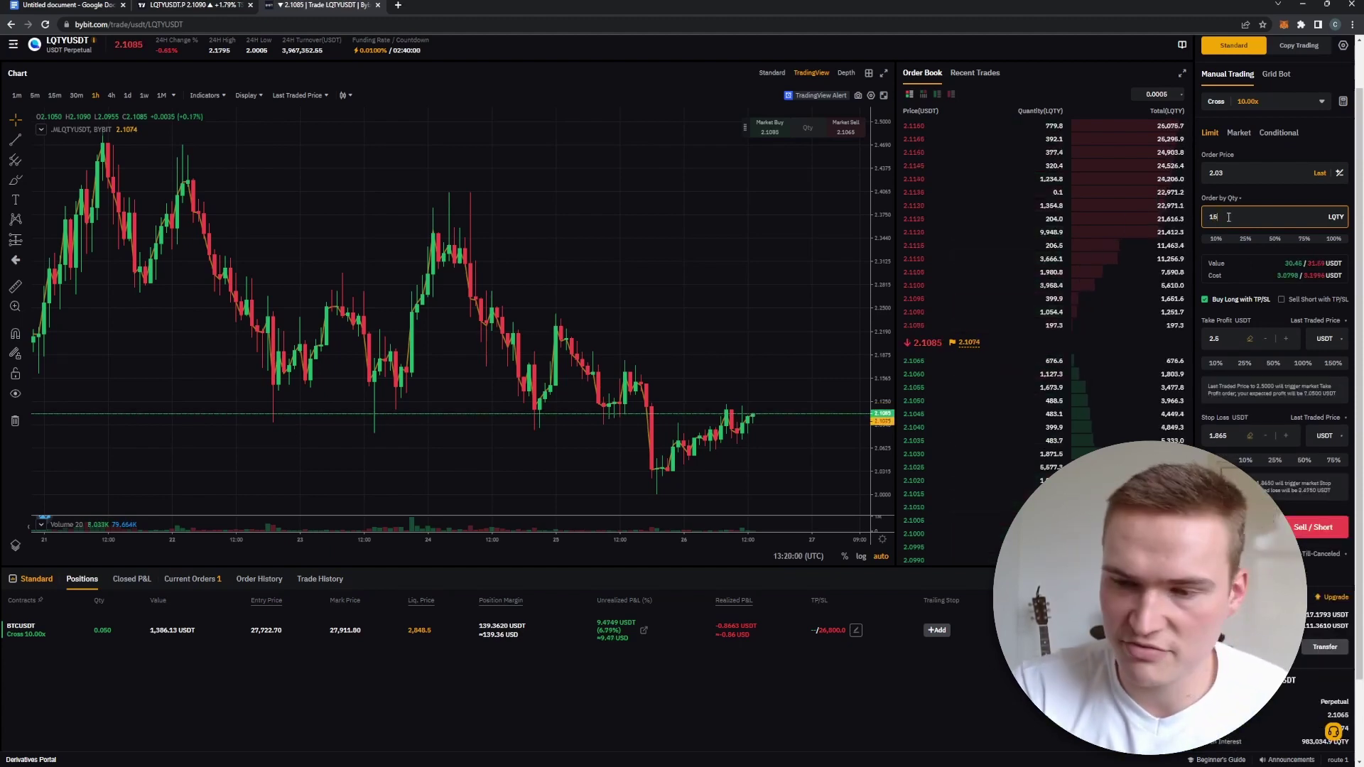
double_click(1311, 490)
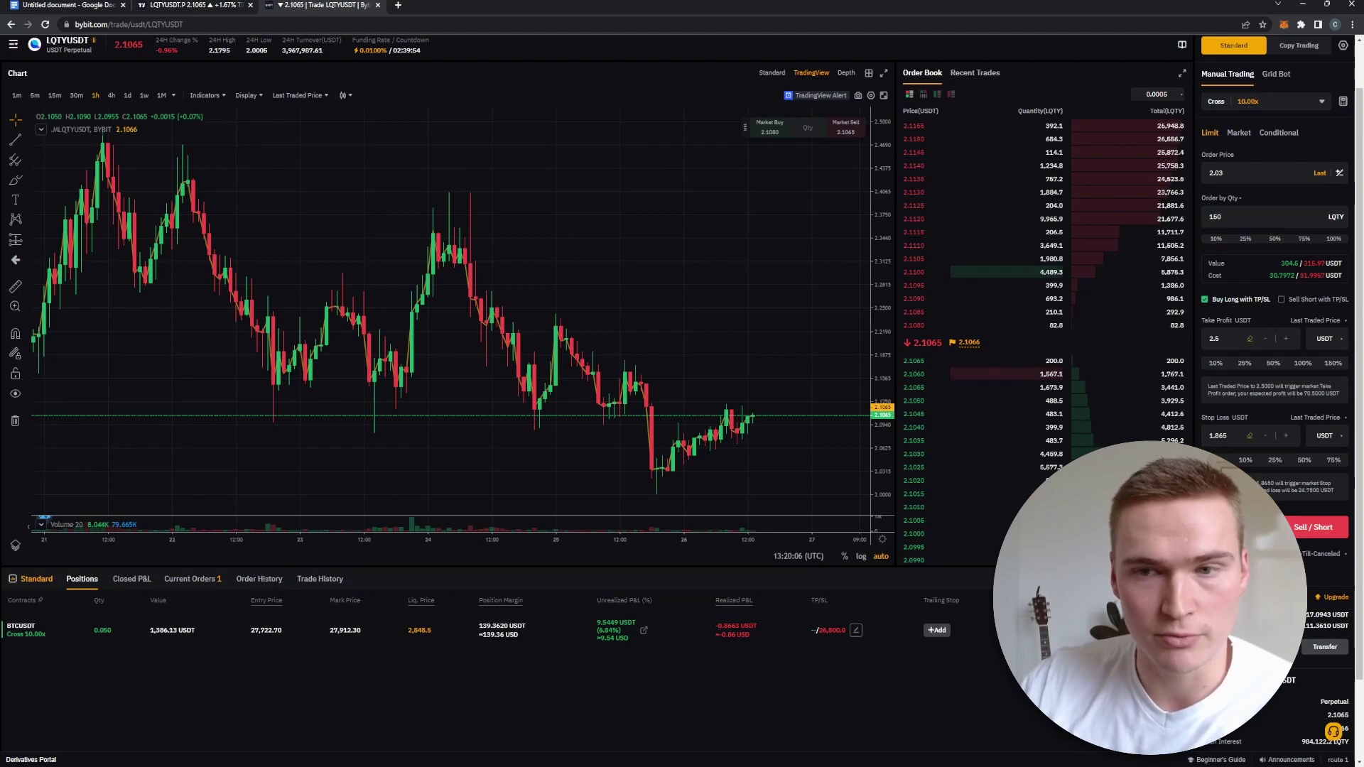
left_click(1264, 216)
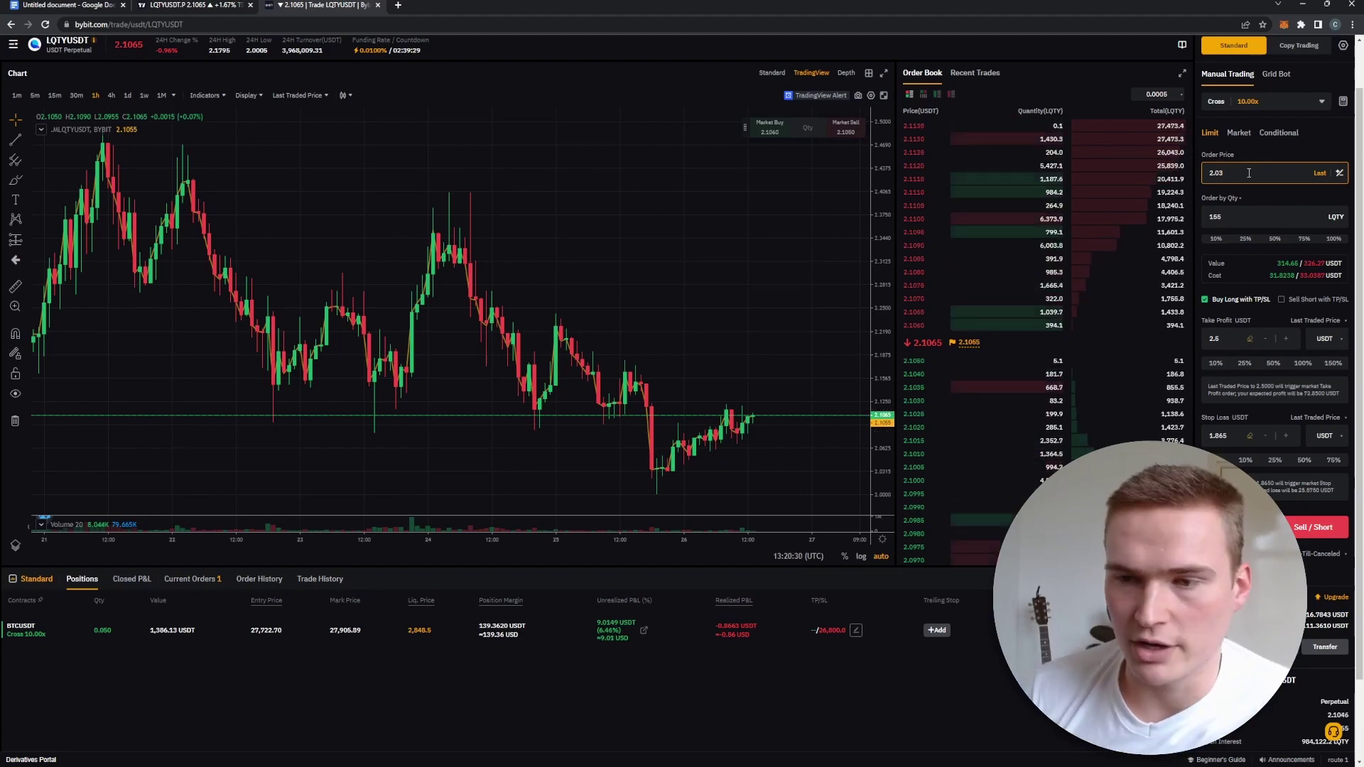
- Recheck the order against the Google Docs signal and submit the LQTYUSDT limit buy order in Bybit
key("ctrl+1")
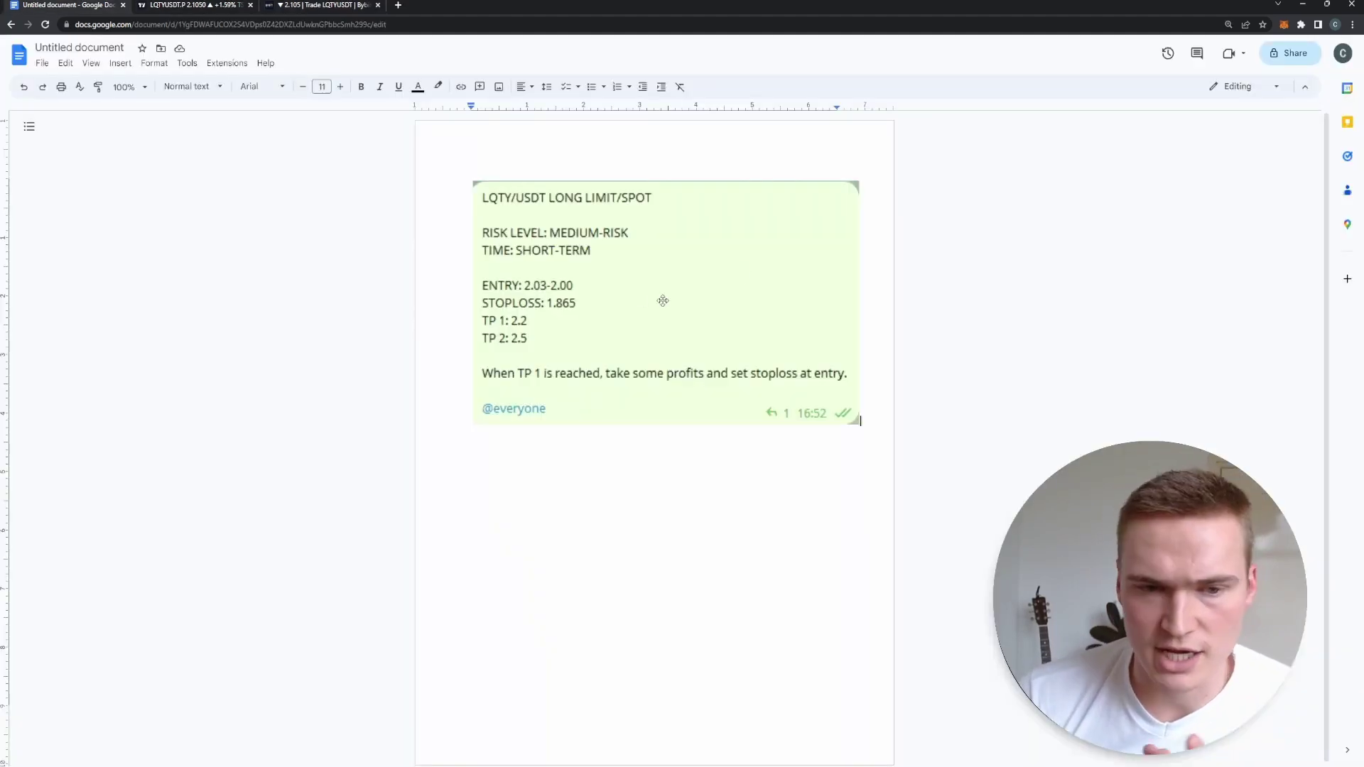
left_click(297, 5)
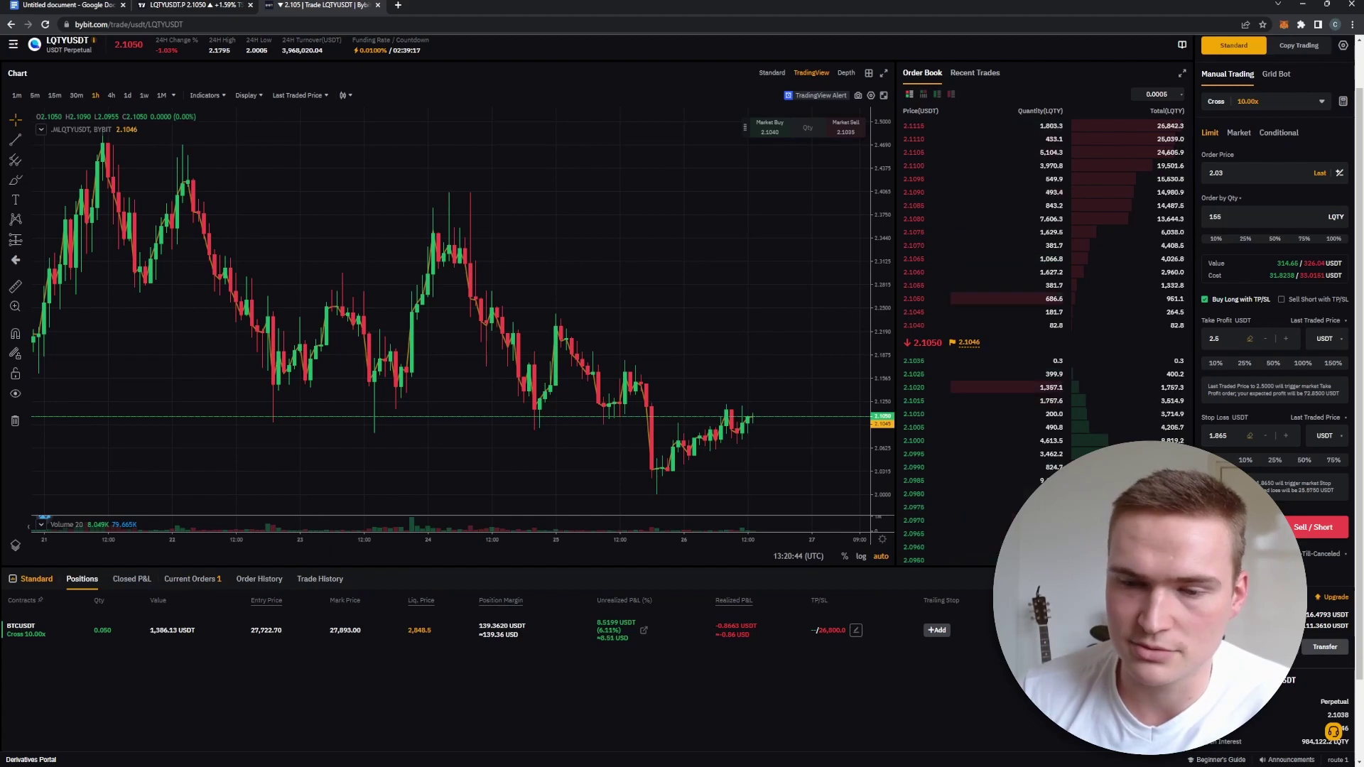
left_click(1240, 527)
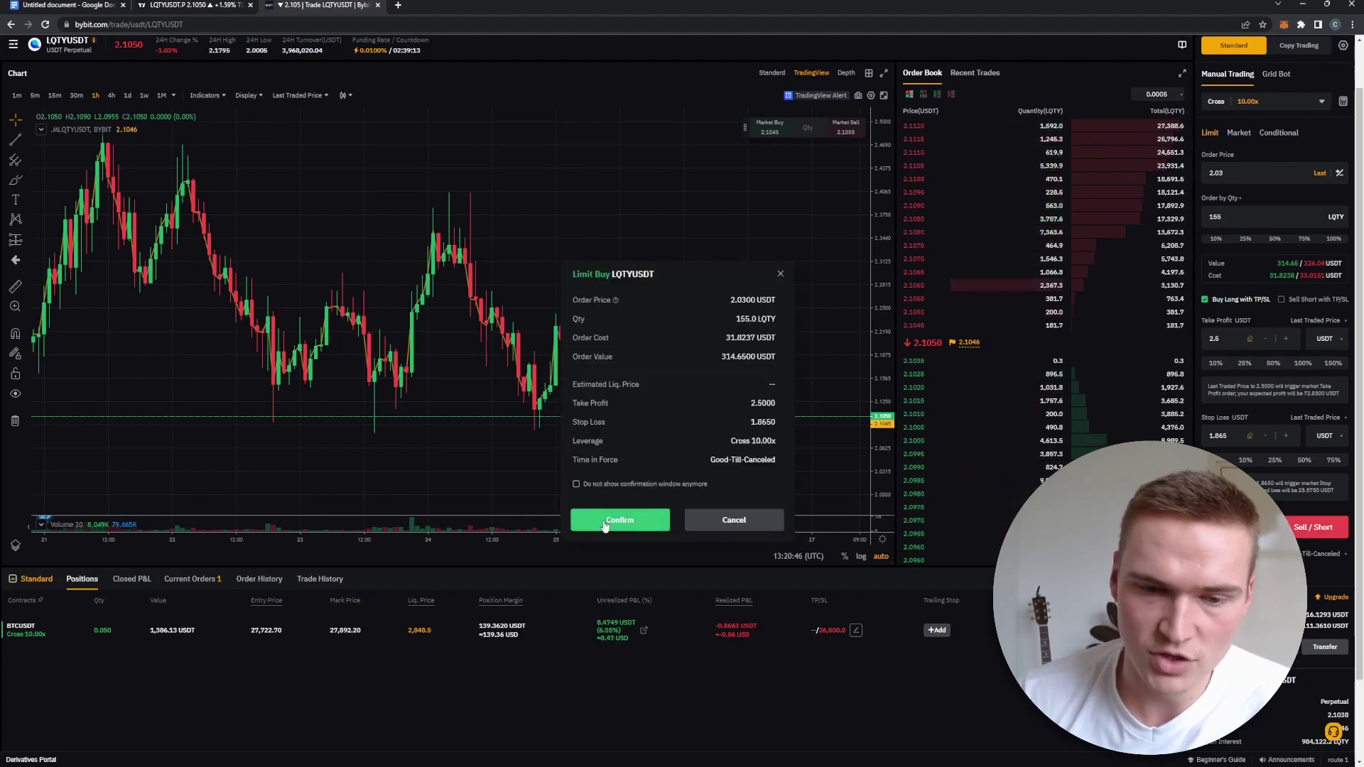
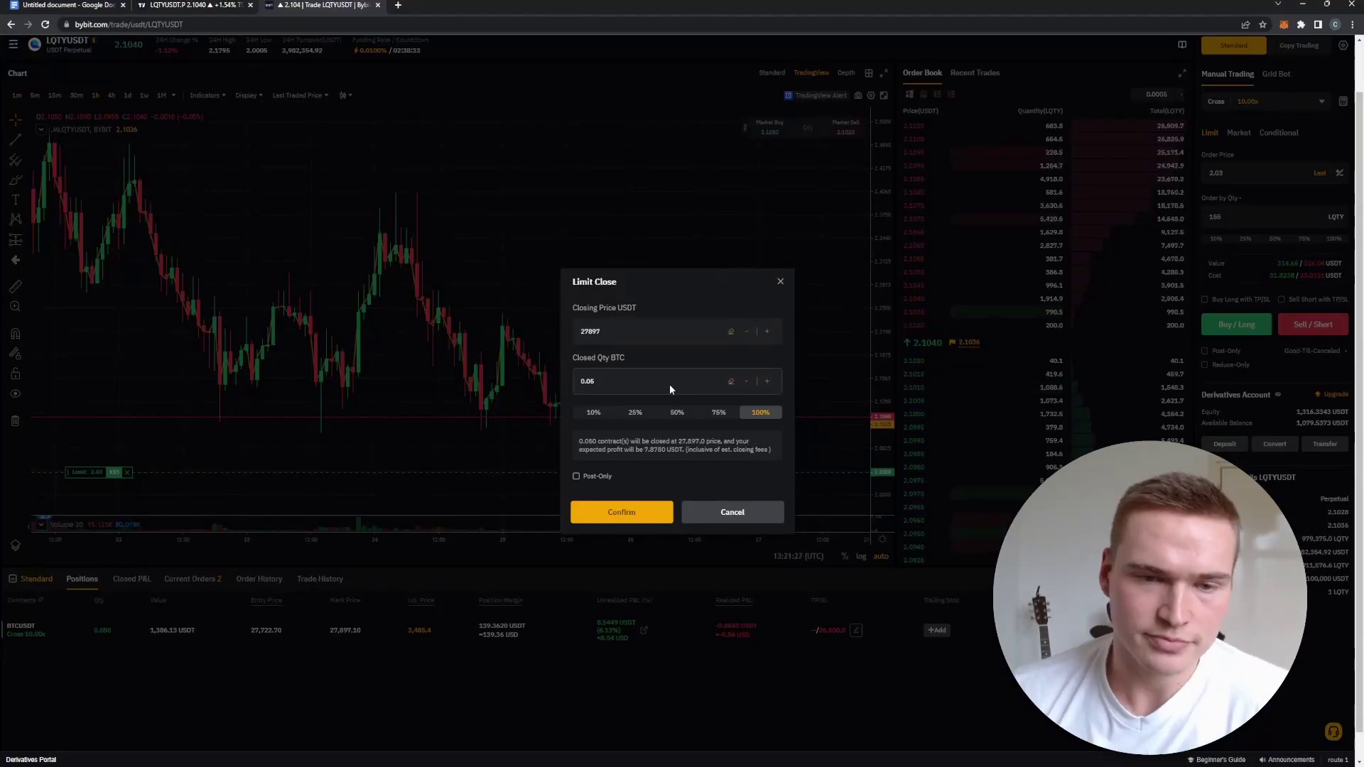
- Try to set a closing price of 2.2 USDT in the Limit Close form of the BTCUSDT position, and dismiss the form
double_click(650, 328)
key("BackSpace")
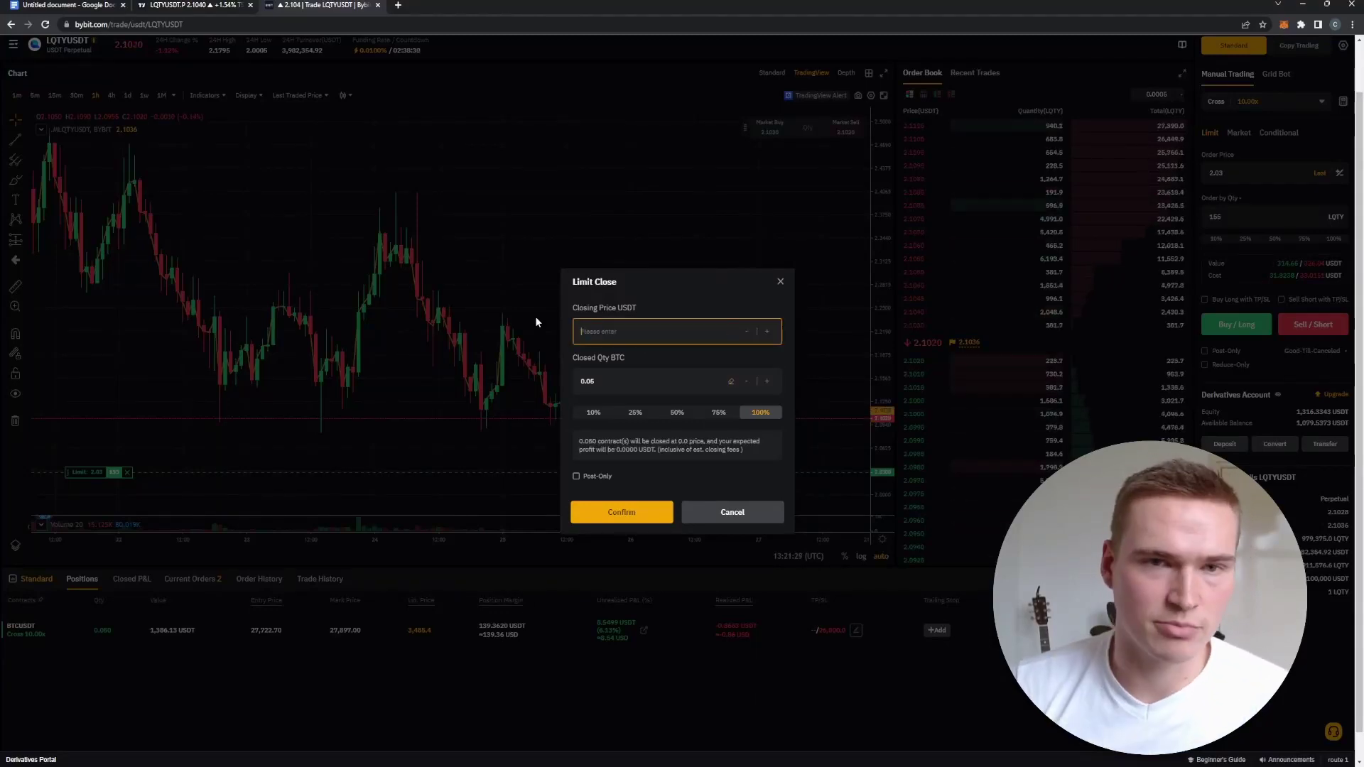
left_click(68, 5)
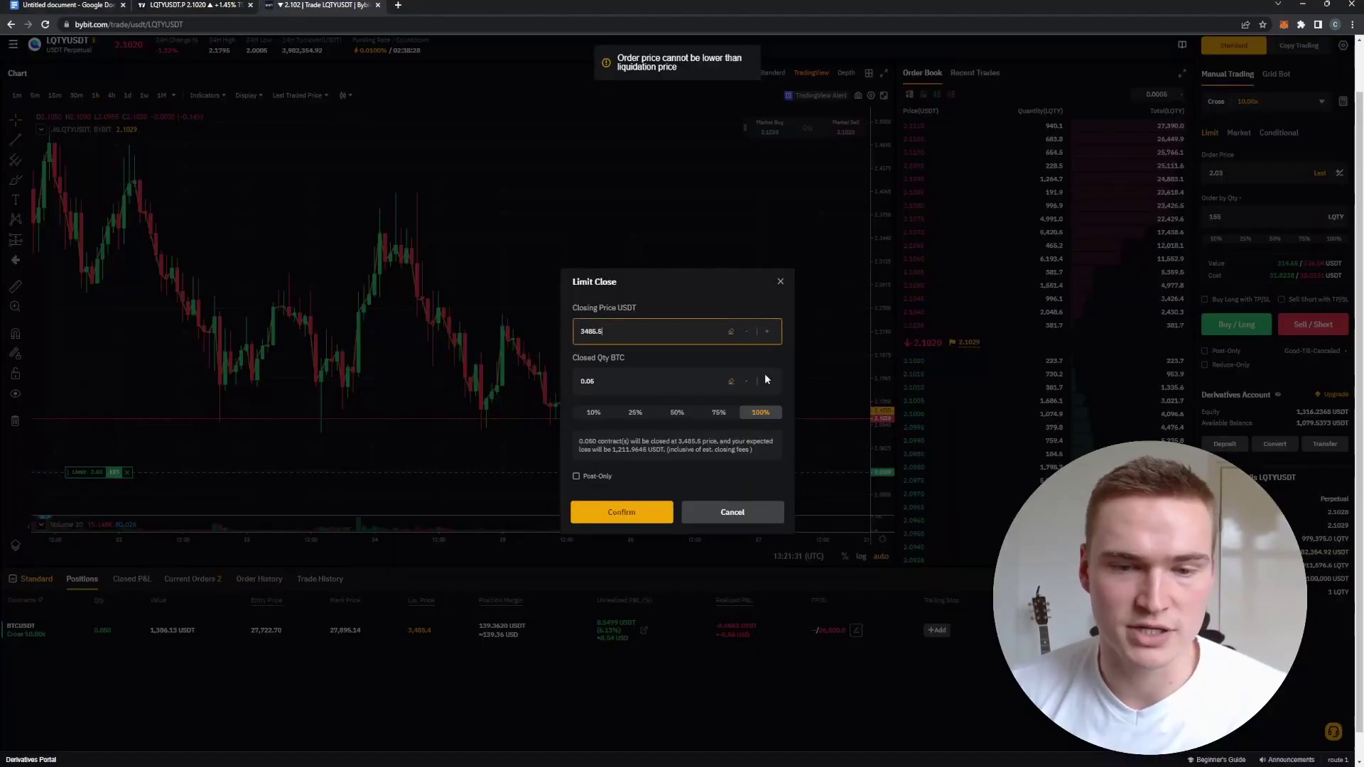
double_click(594, 331)
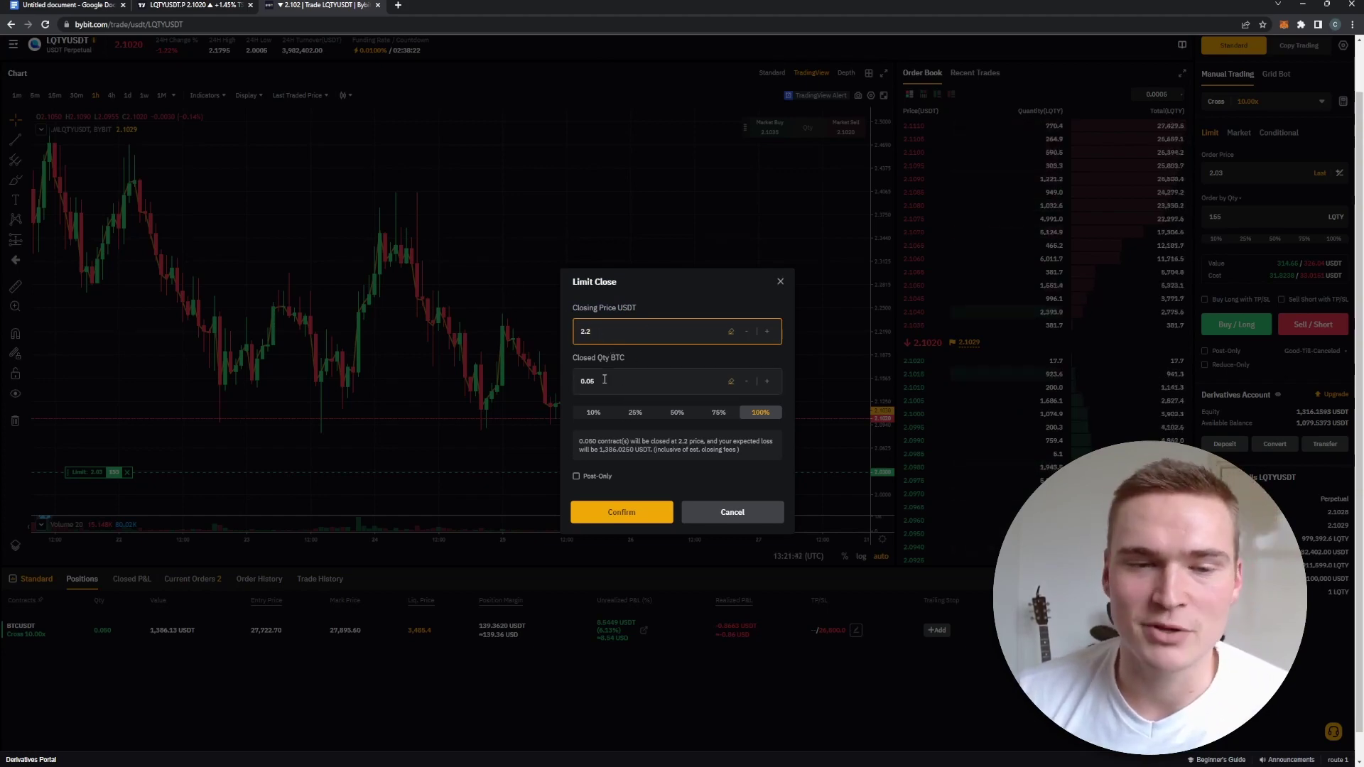
left_click(636, 334)
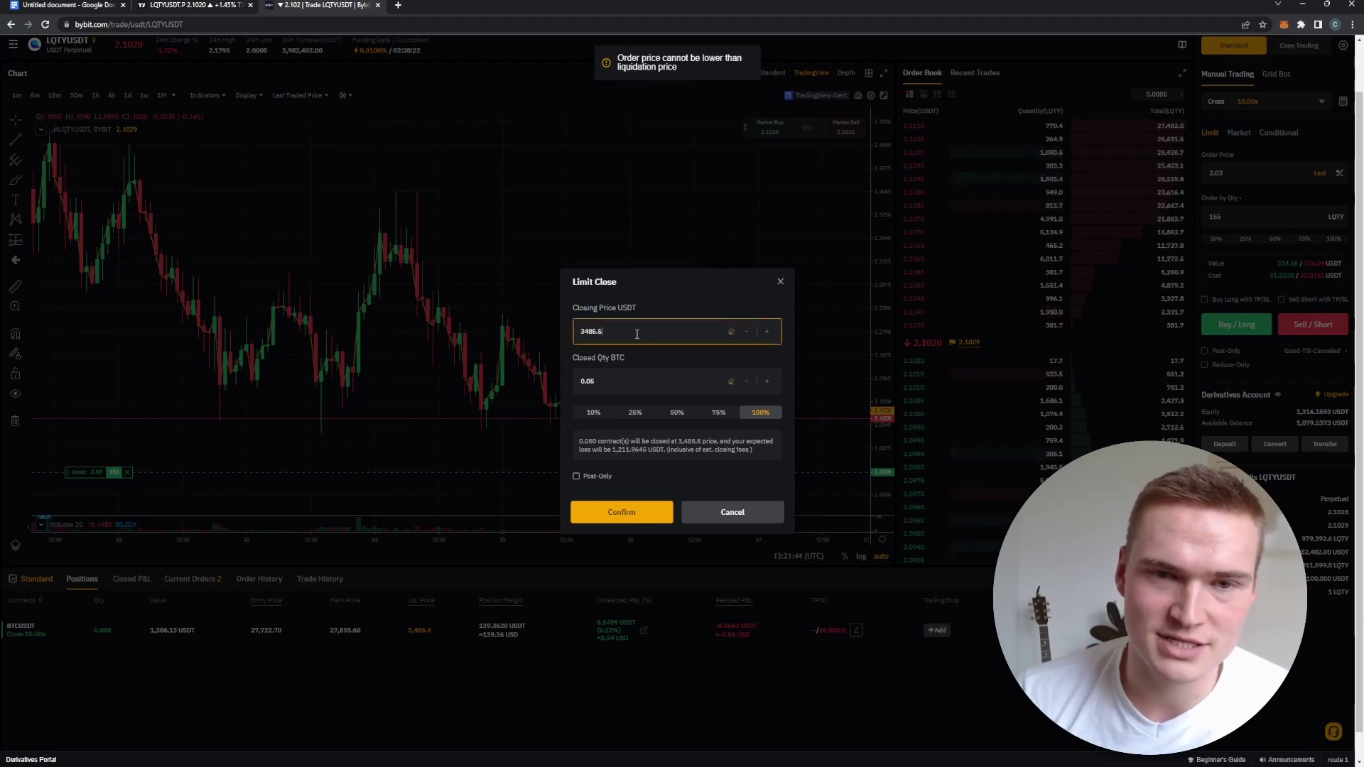
double_click(640, 332)
type("2.2")
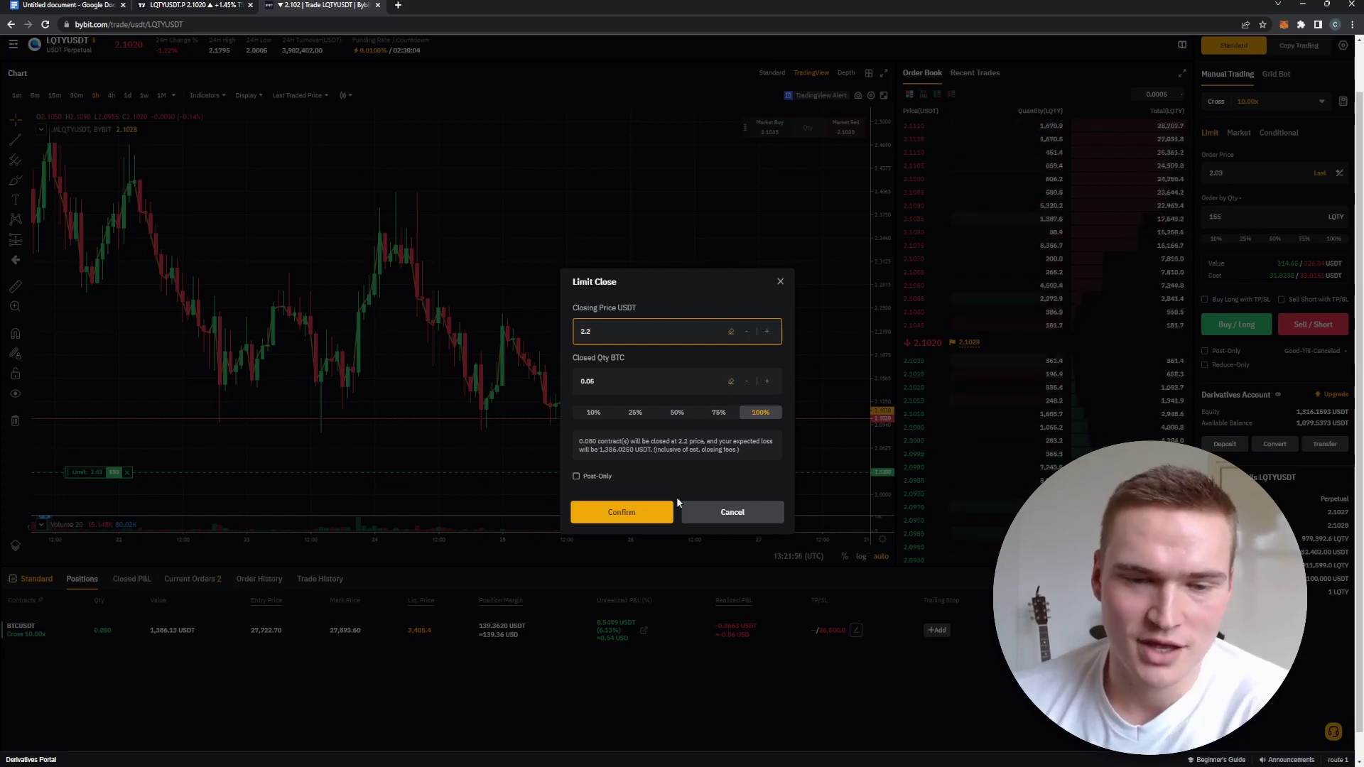
left_click(781, 284)
- Compare the signal's take-profit targets and stop-loss-at-entry instruction in Google Docs with the order quantity in Bybit
left_click(50, 5)
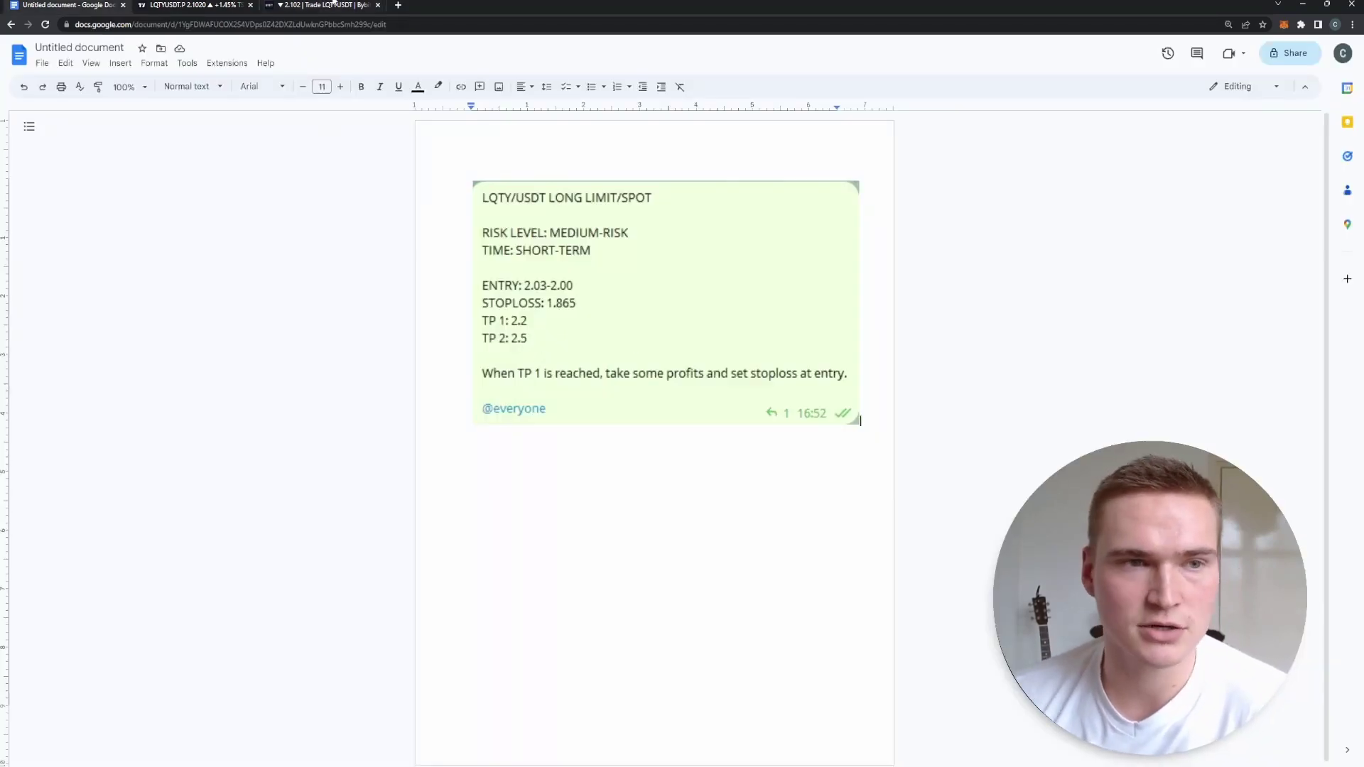
left_click(323, 5)
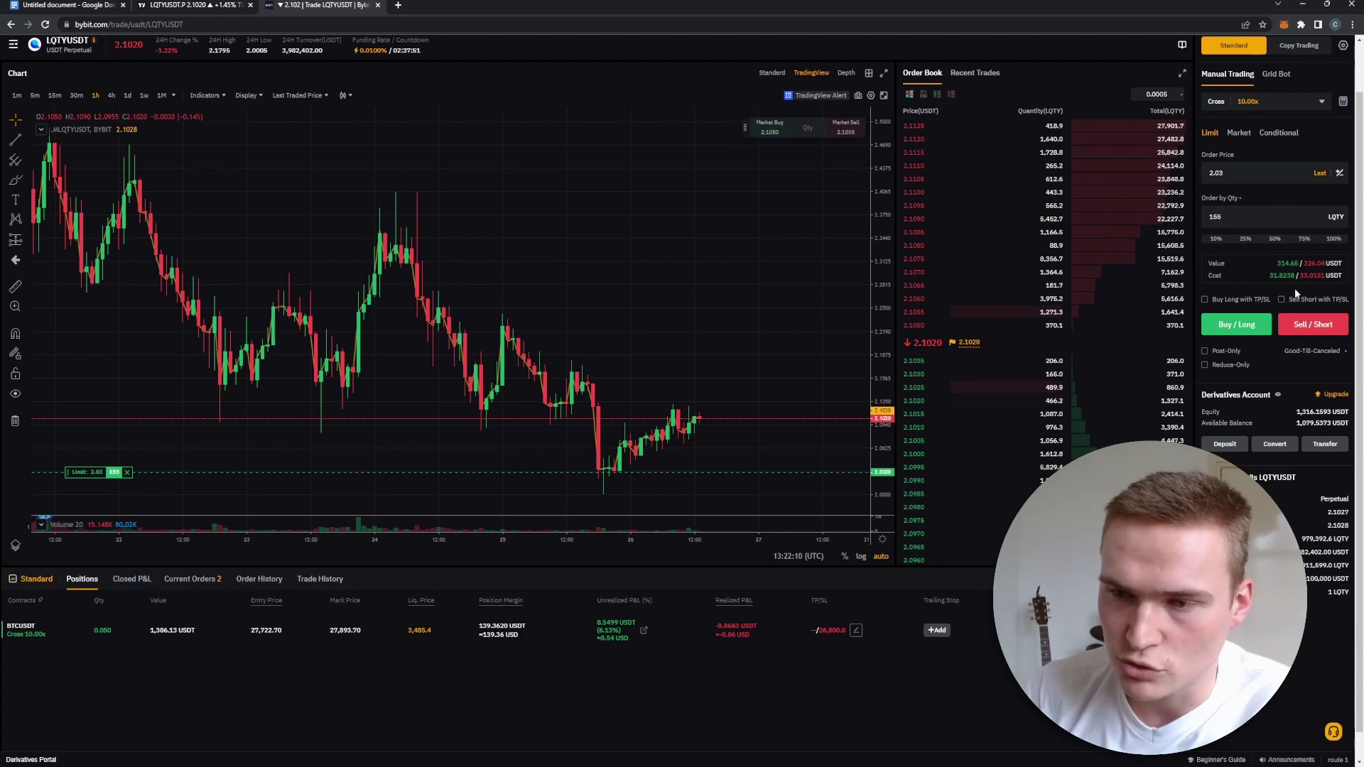
double_click(1247, 213)
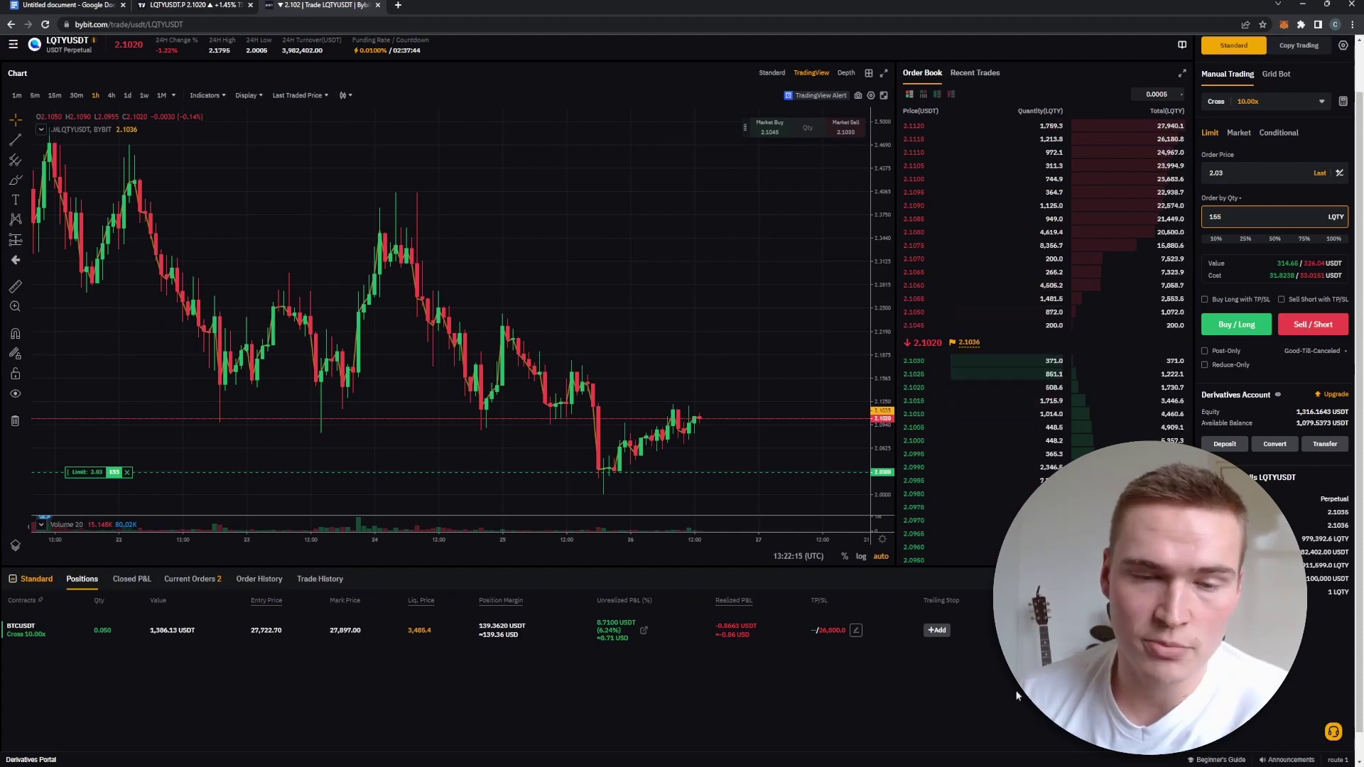
key("ctrl+1")
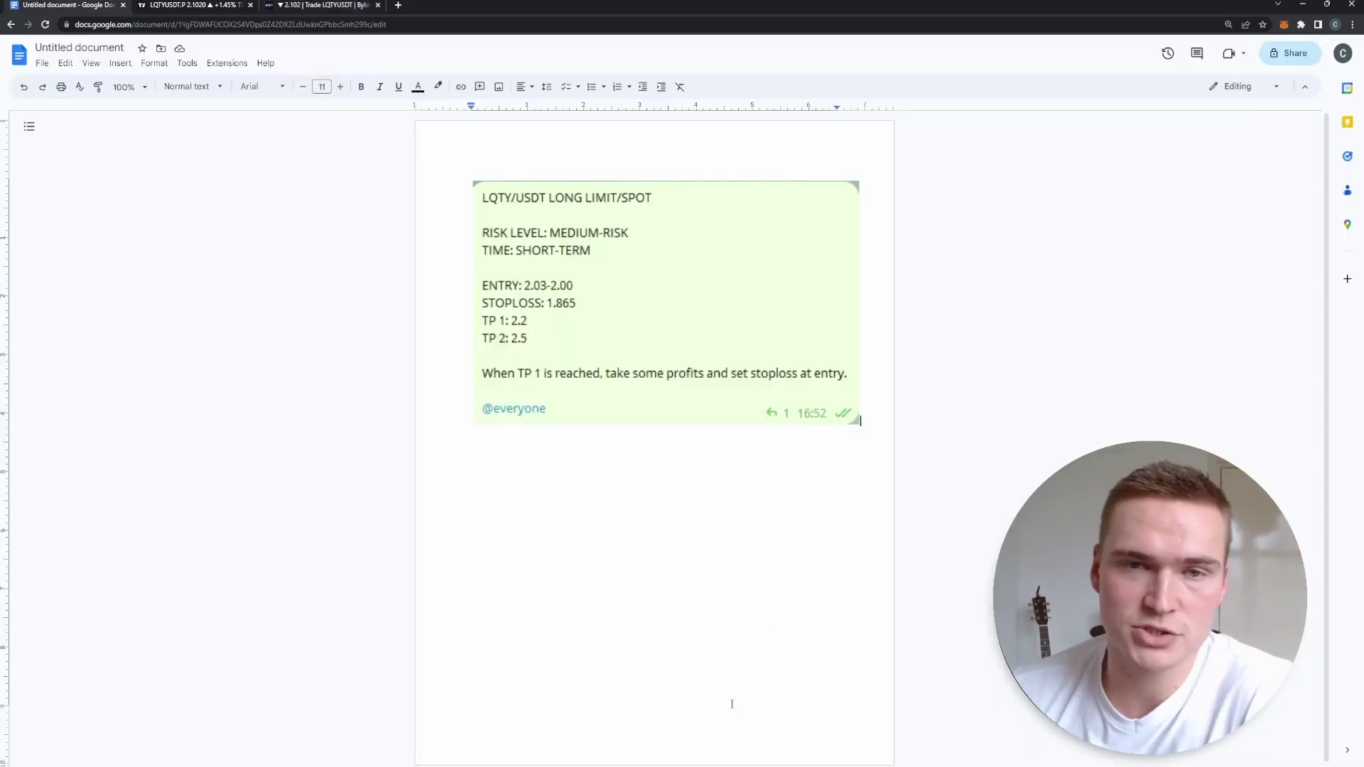
left_click(310, 5)
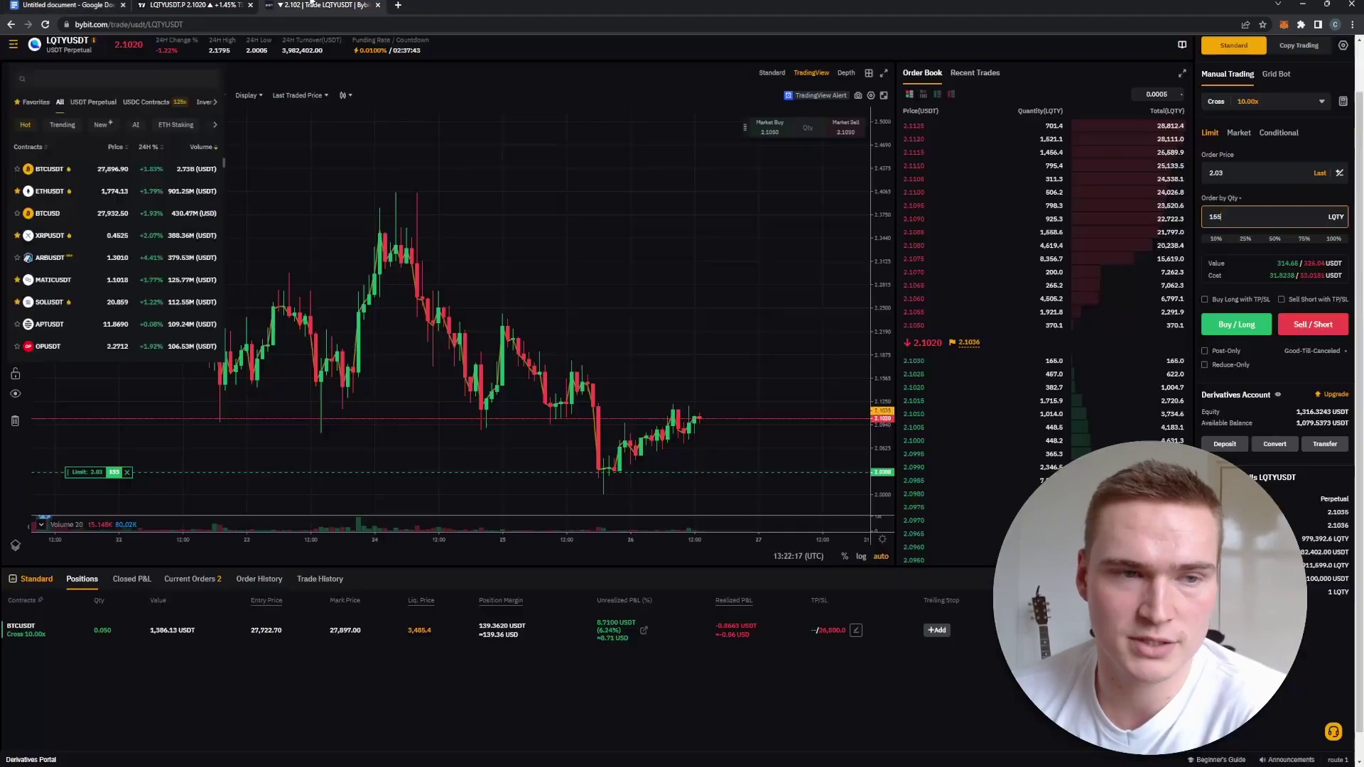
- Show the current orders and cancel the active LQTYUSDT limit order
left_click(191, 579)
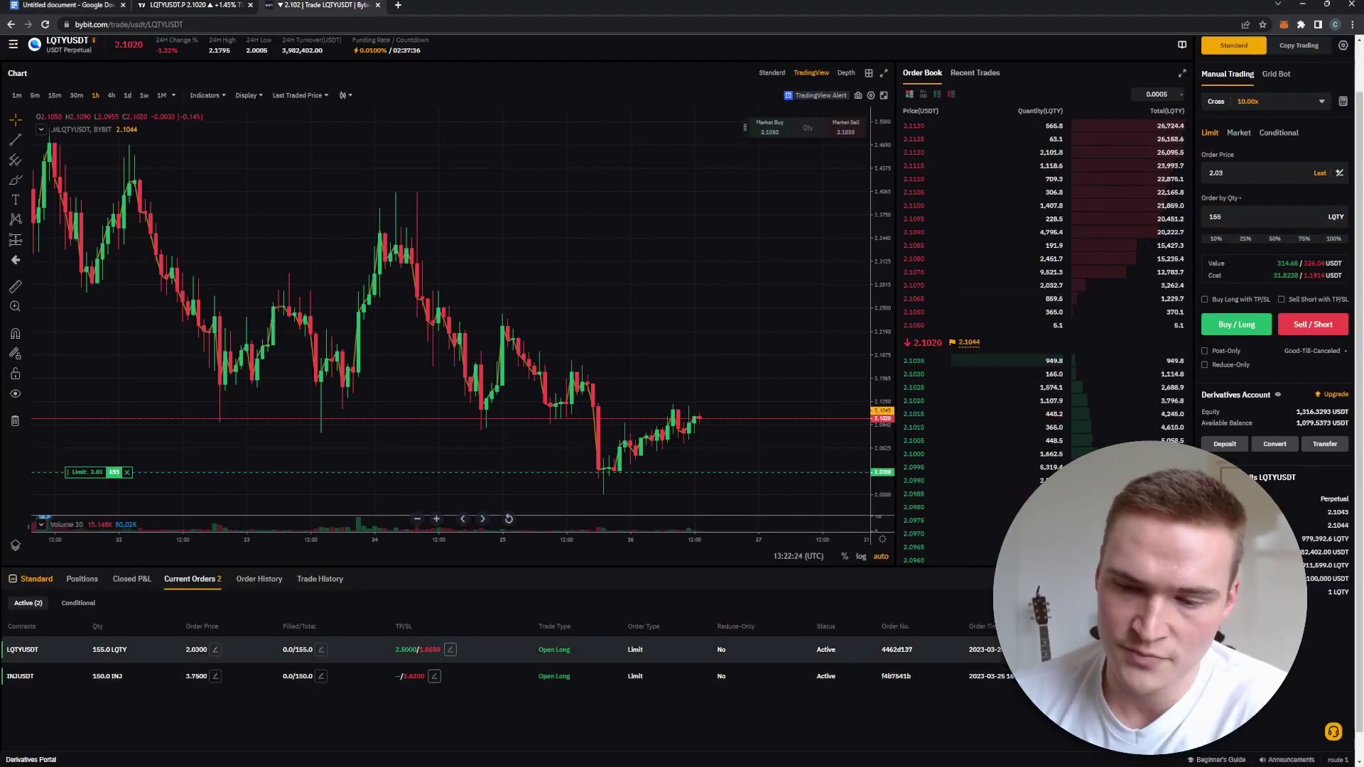
left_click(1108, 649)
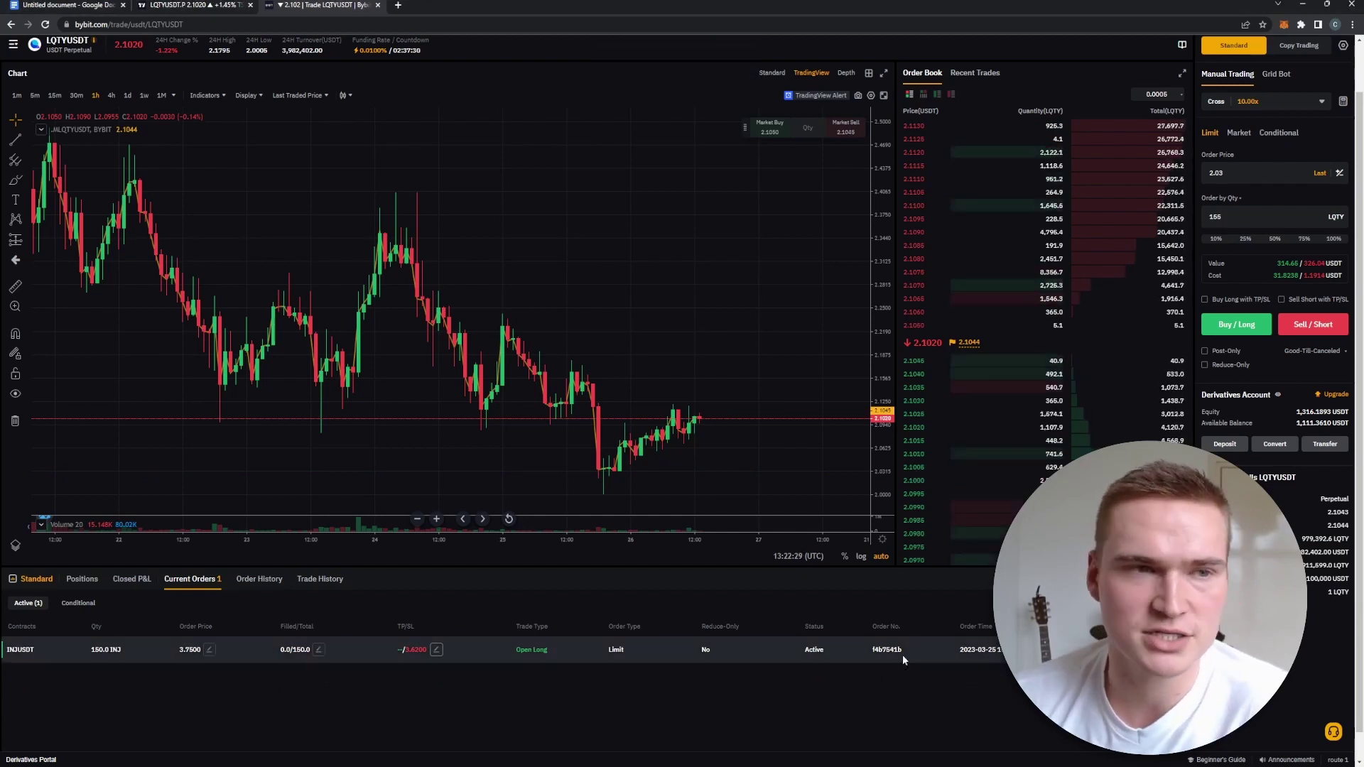
scroll(750, 459, "up", 3)
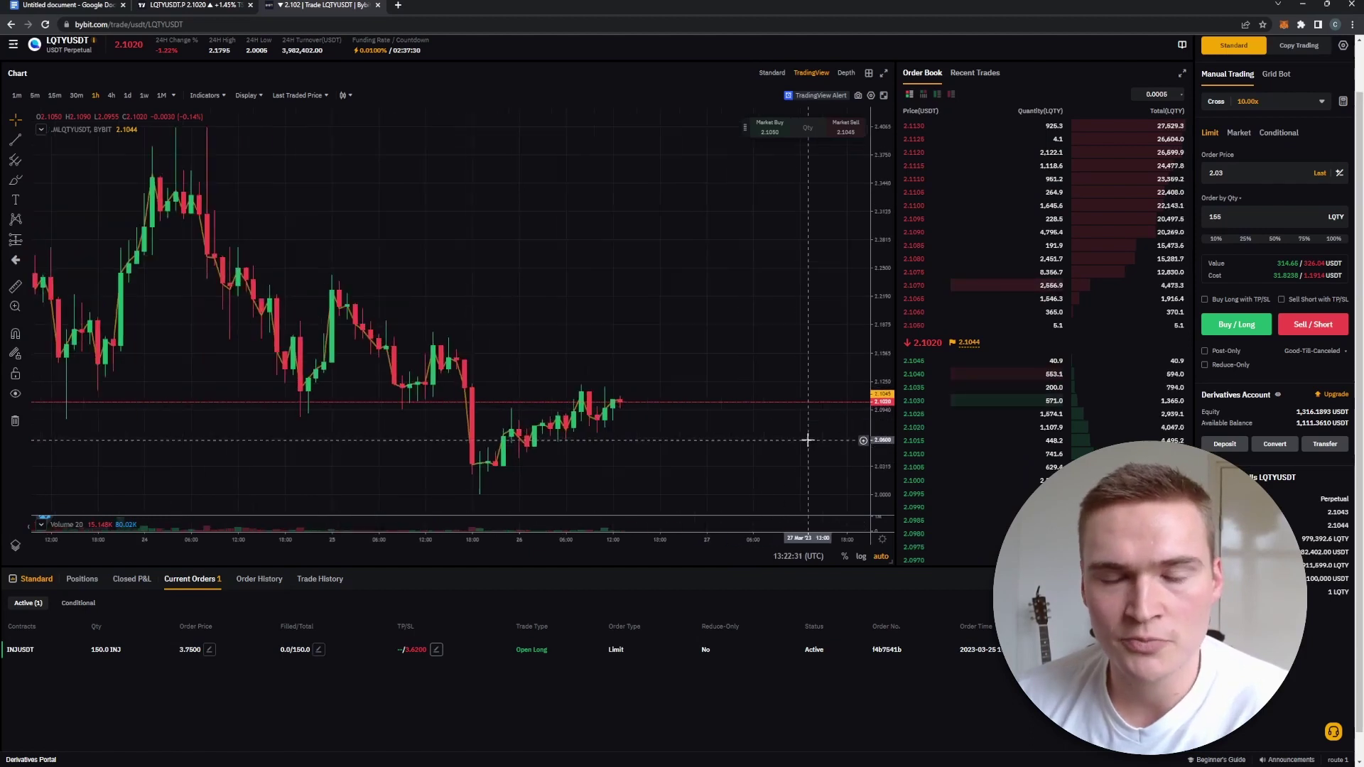
scroll(922, 98, "up", 2)
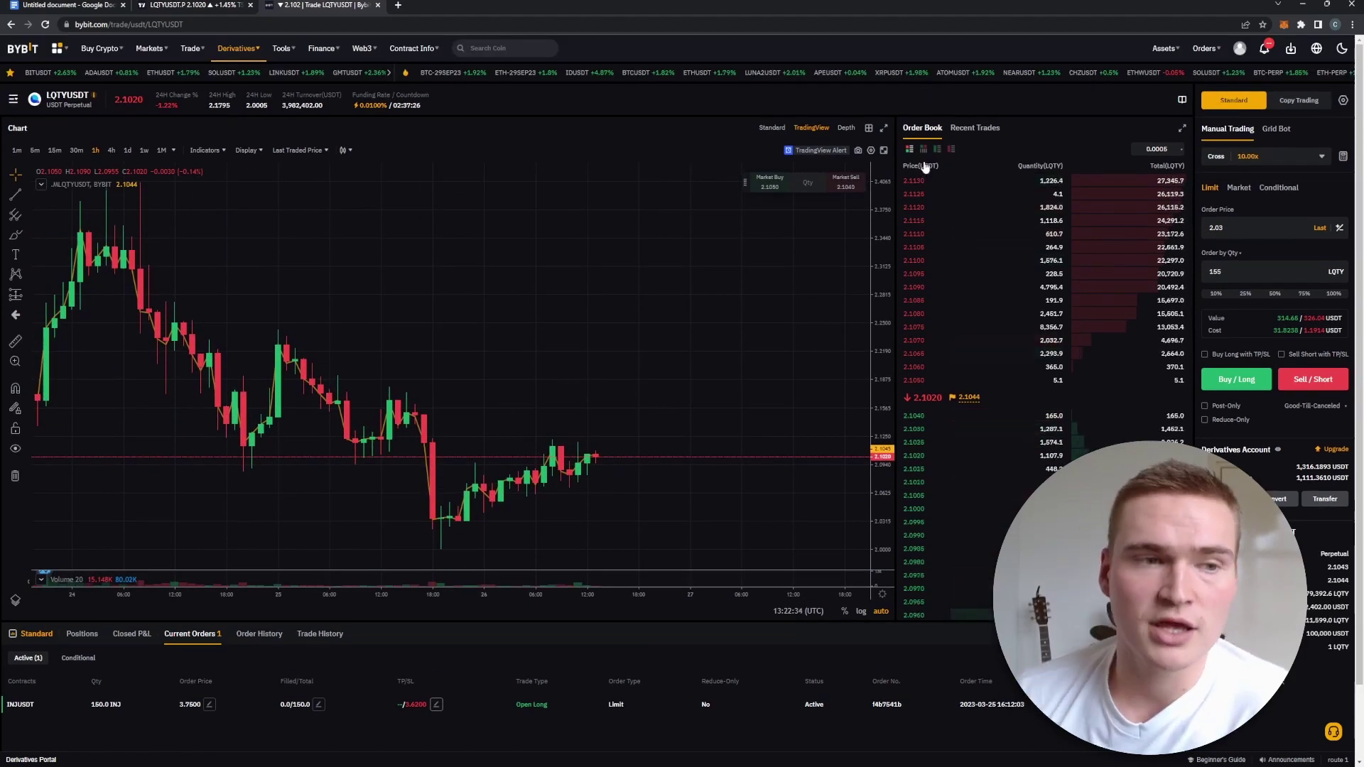